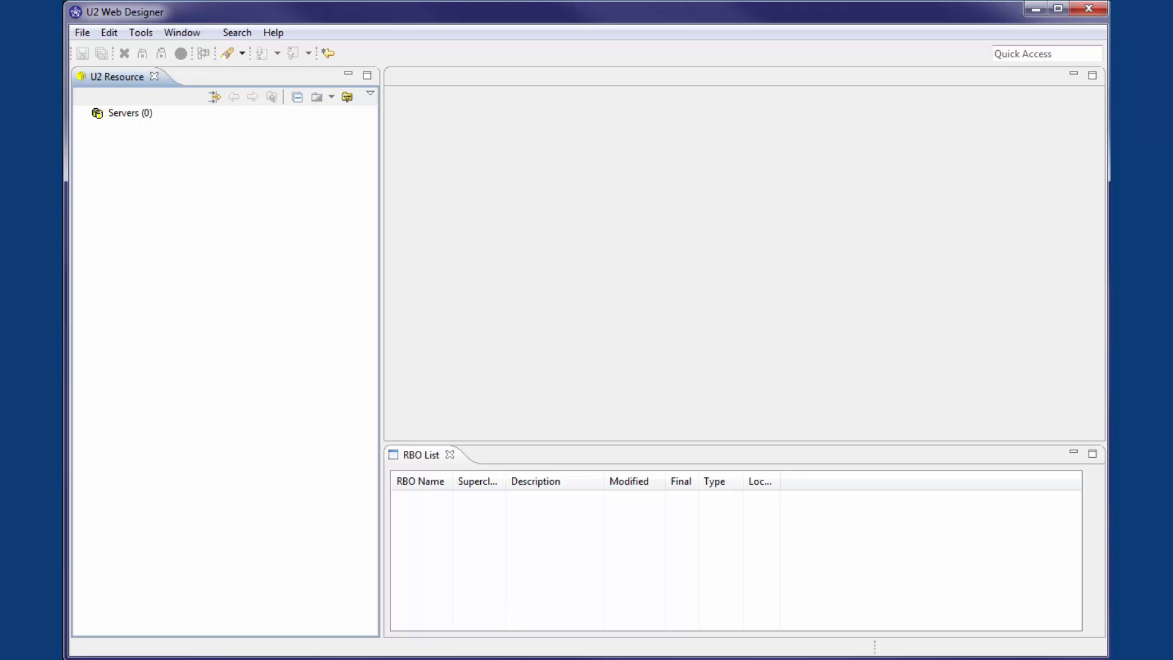
# Step: Create a new UniVerse server definition named localhost with localhost as the host
pyautogui.rightClick(124, 113)
pyautogui.click(141, 124)
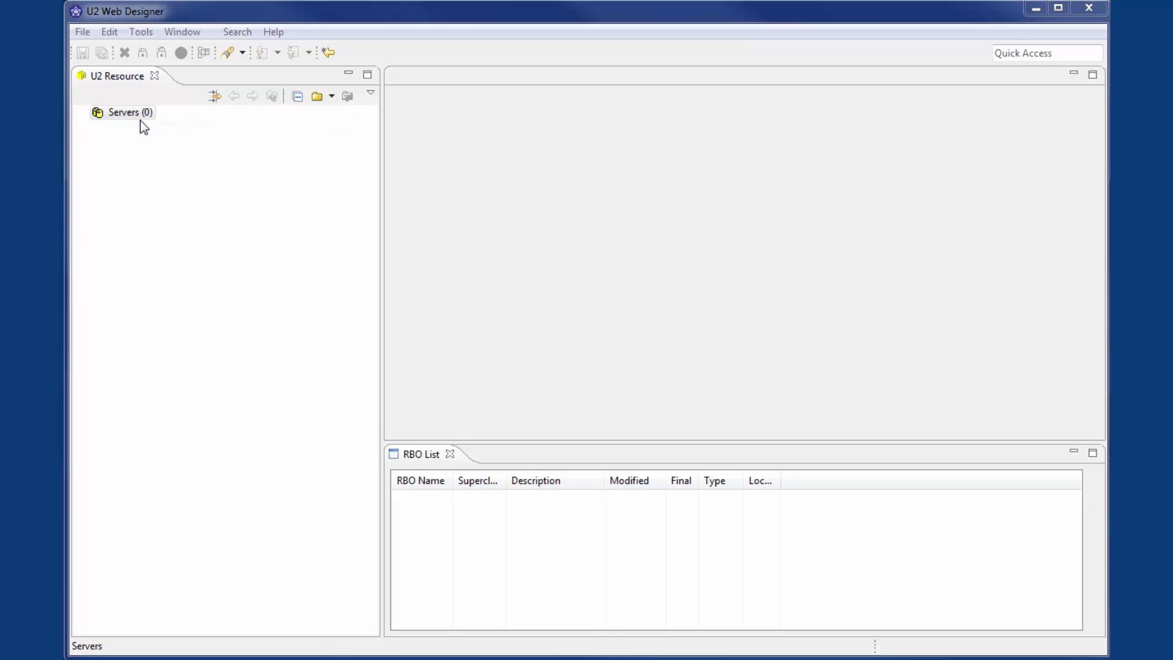
pyautogui.write('localhost')
pyautogui.press('Tab')
pyautogui.write('localhost')
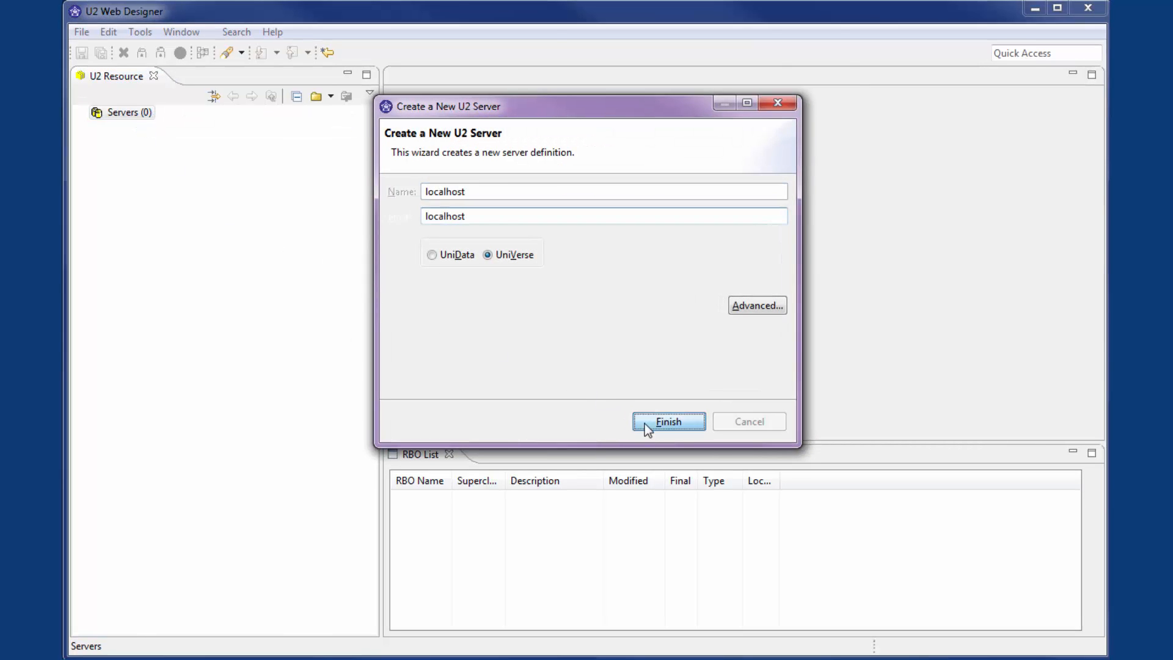
pyautogui.click(644, 424)
# Step: Connect to the localhost server with the user ID and password, enabling Remember me
pyautogui.doubleClick(132, 128)
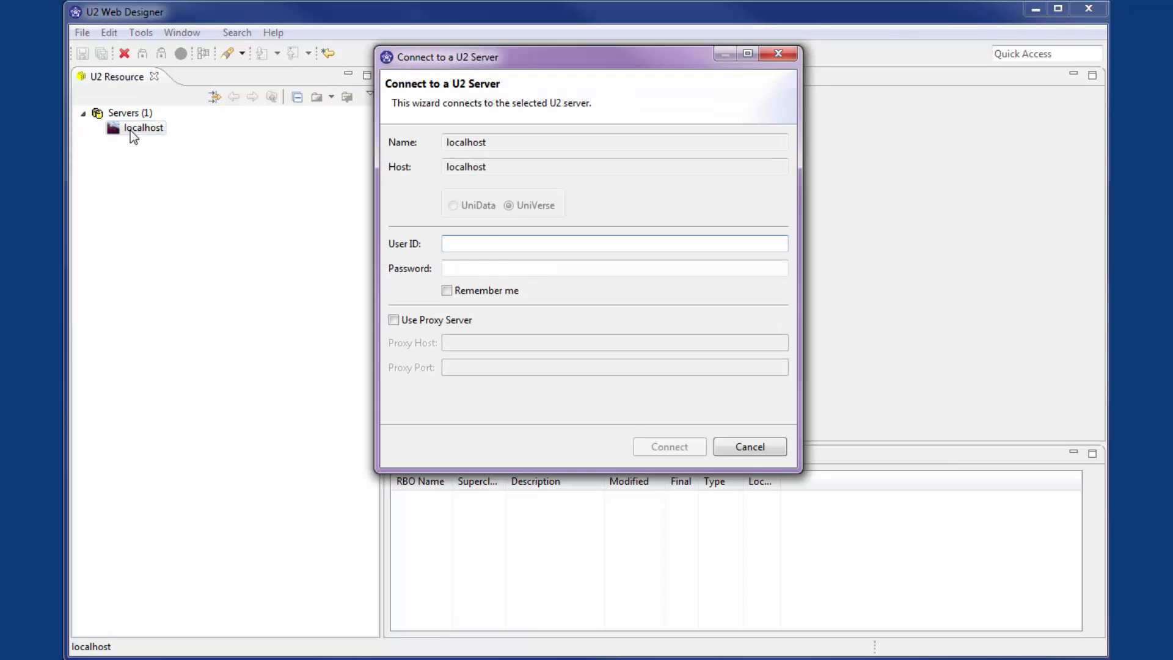
pyautogui.write('bsansone')
pyautogui.press('Tab')
pyautogui.write('*************')
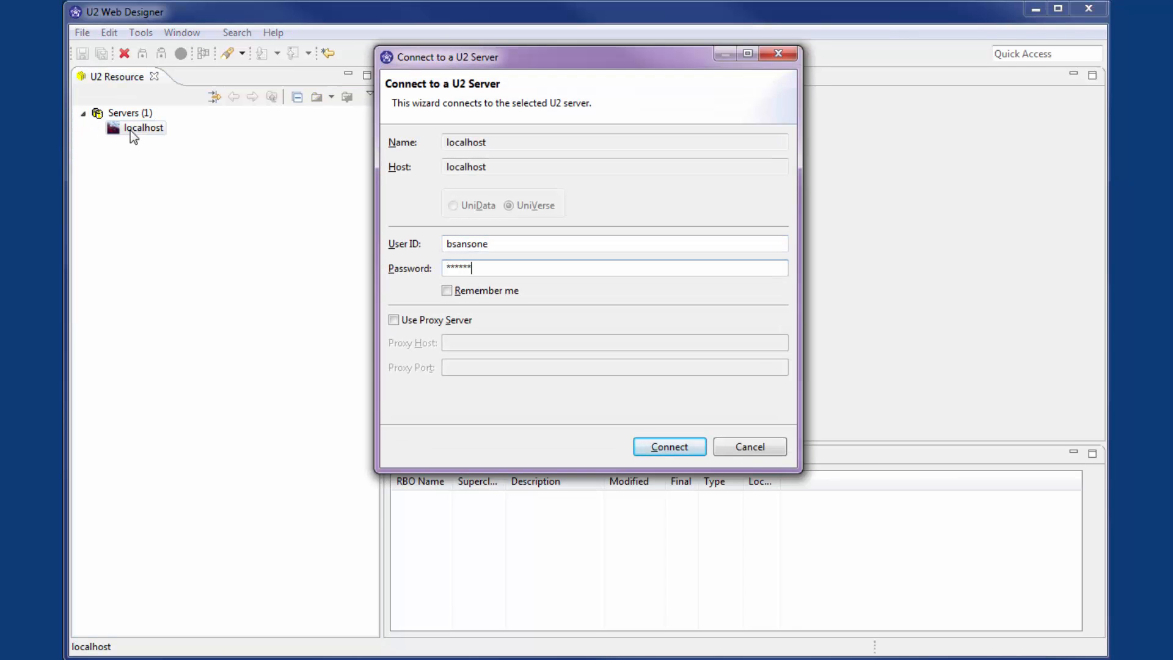
pyautogui.write('*')
pyautogui.click(447, 290)
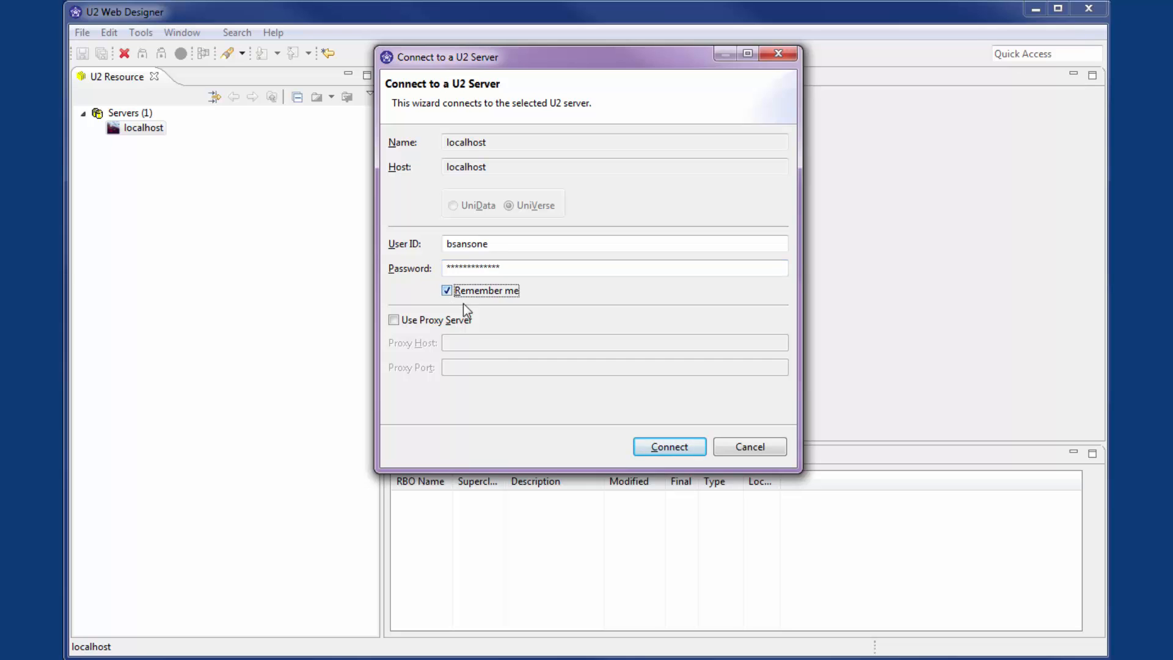
pyautogui.click(649, 445)
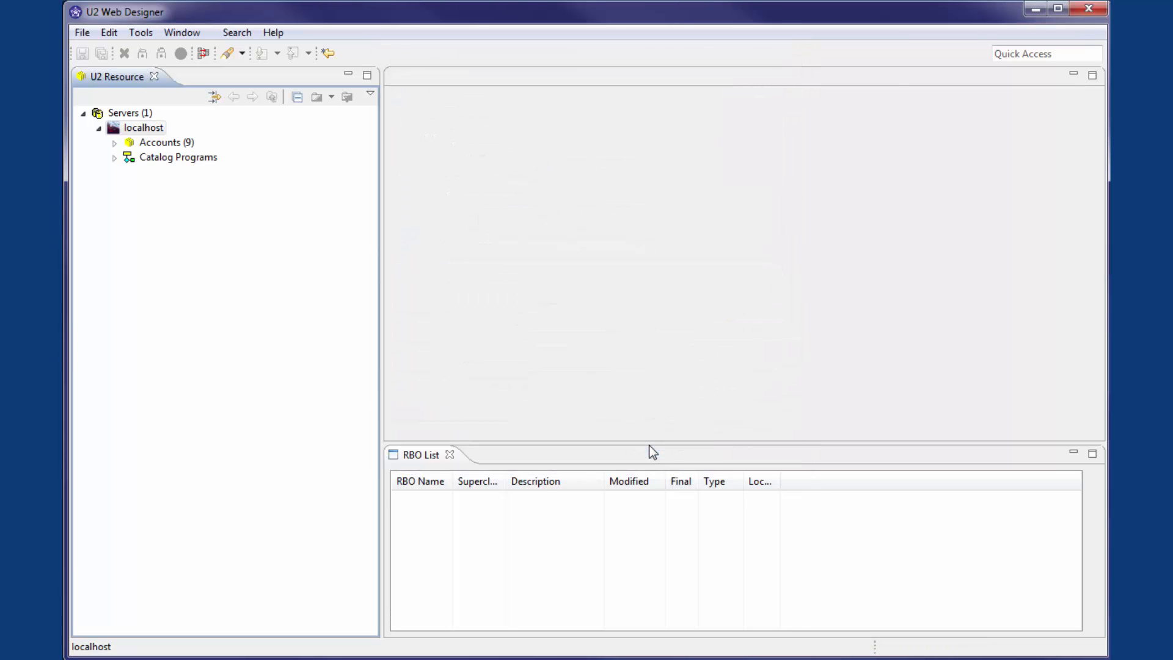
# Step: Examine the account path in the properties of the rbdefn account on localhost
pyautogui.click(113, 144)
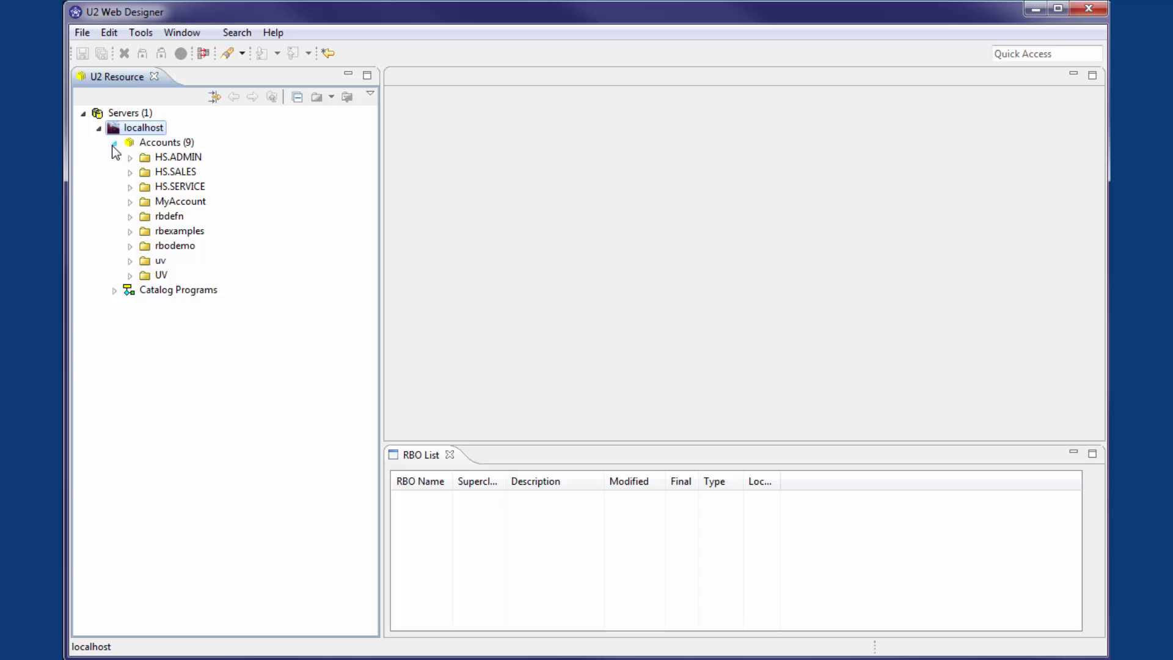
pyautogui.rightClick(160, 222)
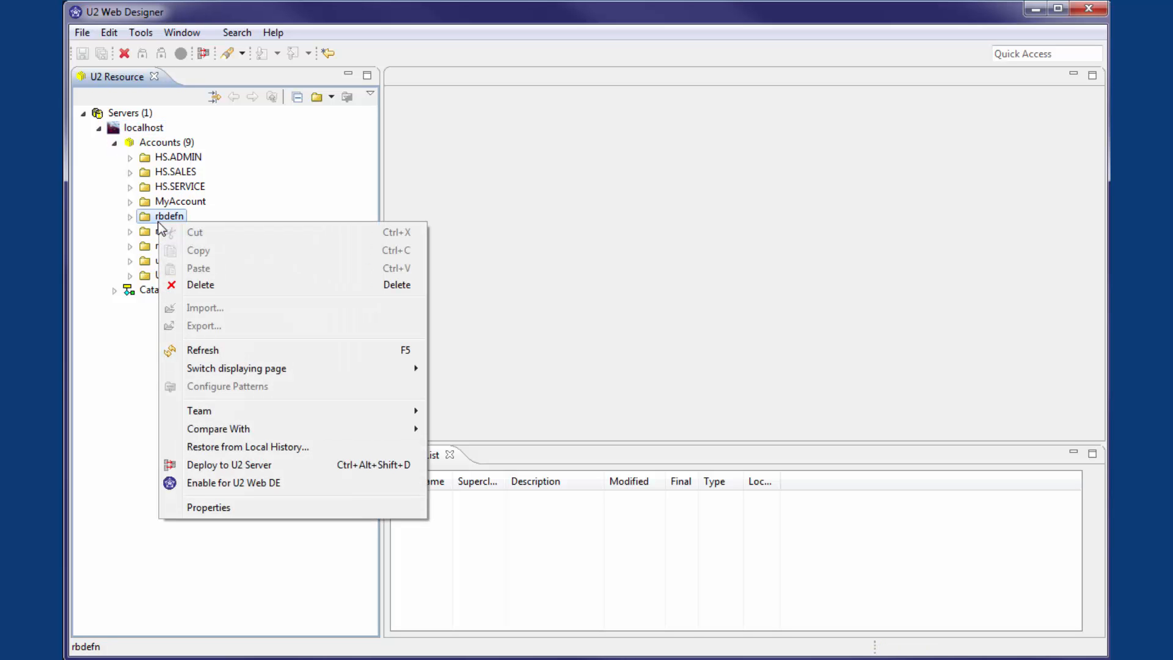
pyautogui.click(244, 507)
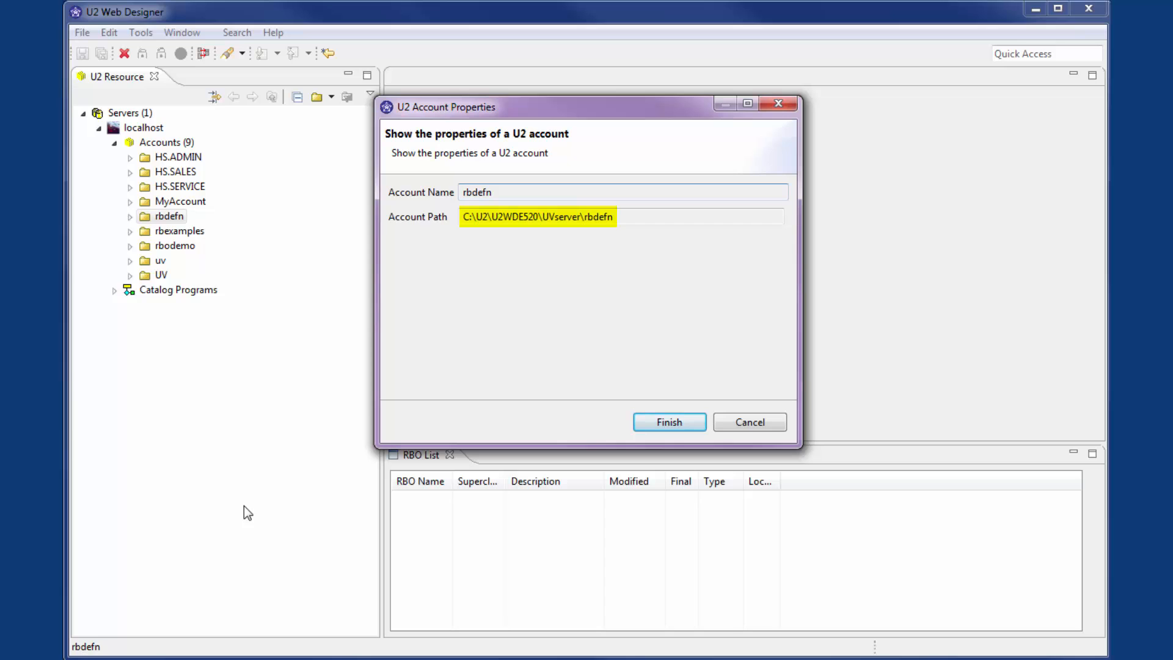
pyautogui.click(637, 423)
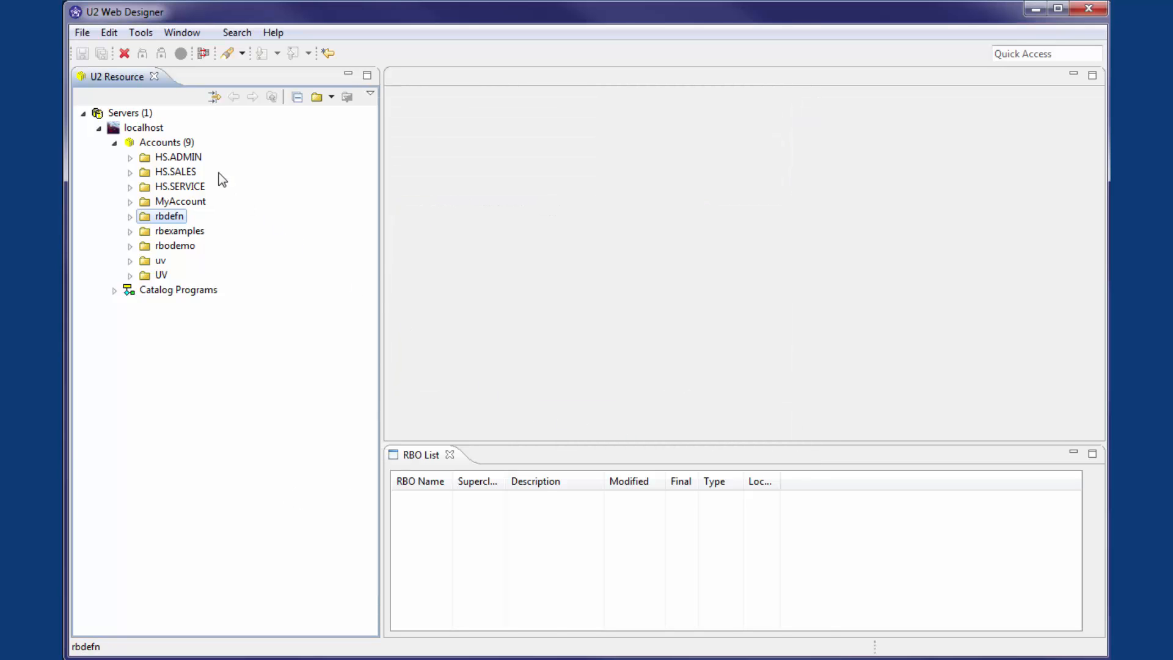
# Step: Add a U2 account named UpgradeDemo, with its path set to Desktop\programs\wde\UpgradeVideo\UpgradeDemo inside the user's profile folder
pyautogui.rightClick(169, 145)
pyautogui.click(191, 157)
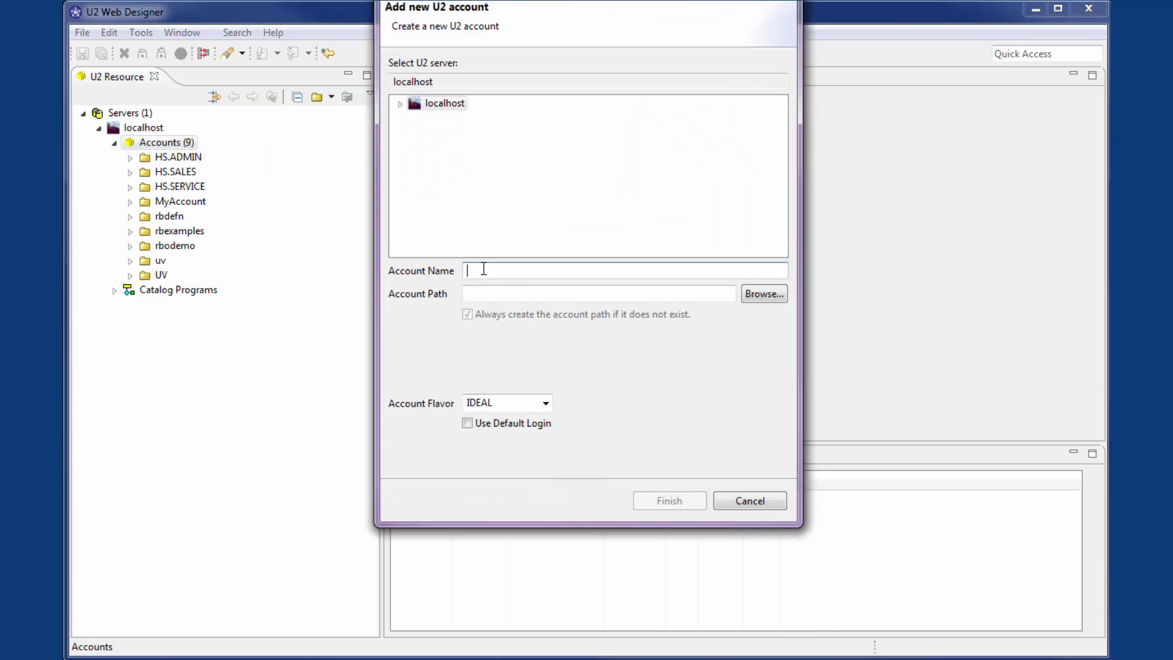
pyautogui.write('UpgradeD')
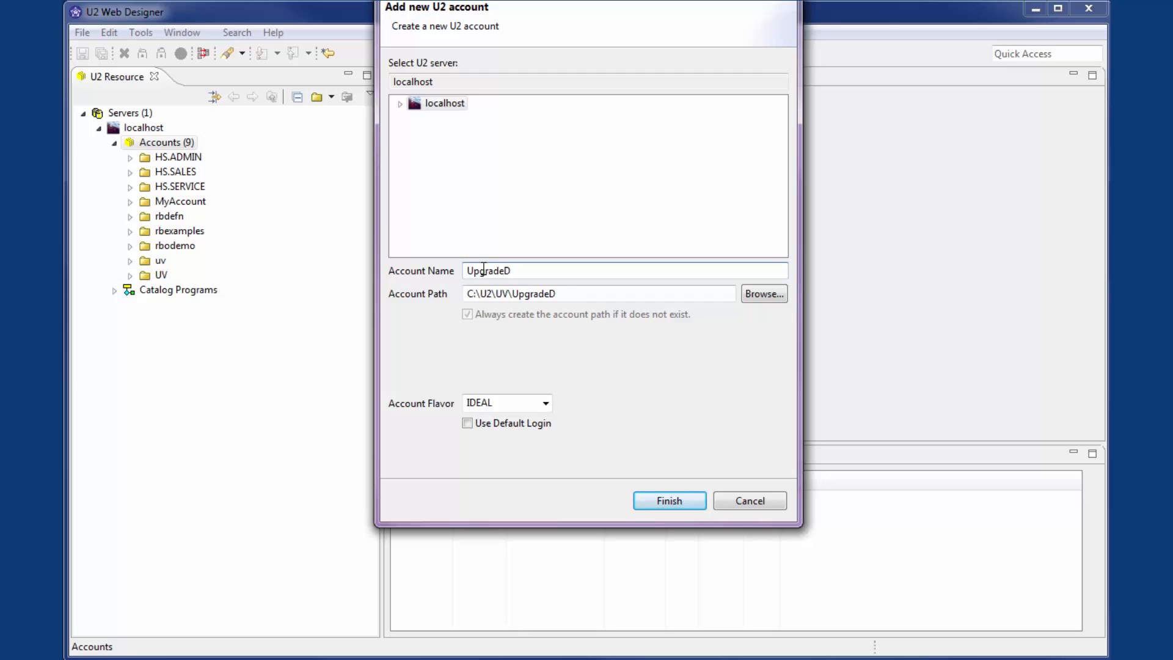
pyautogui.write('emo')
pyautogui.press('Tab')
pyautogui.hotkey('shift', 'End')
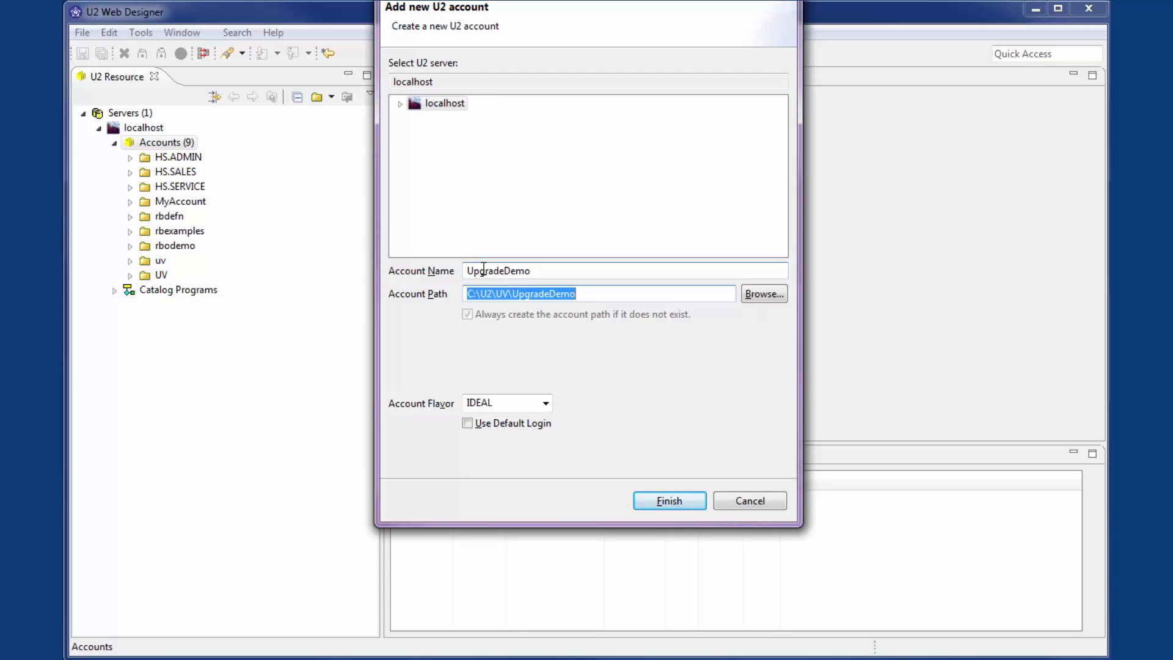
pyautogui.write('C:\\Users\\bsansone')
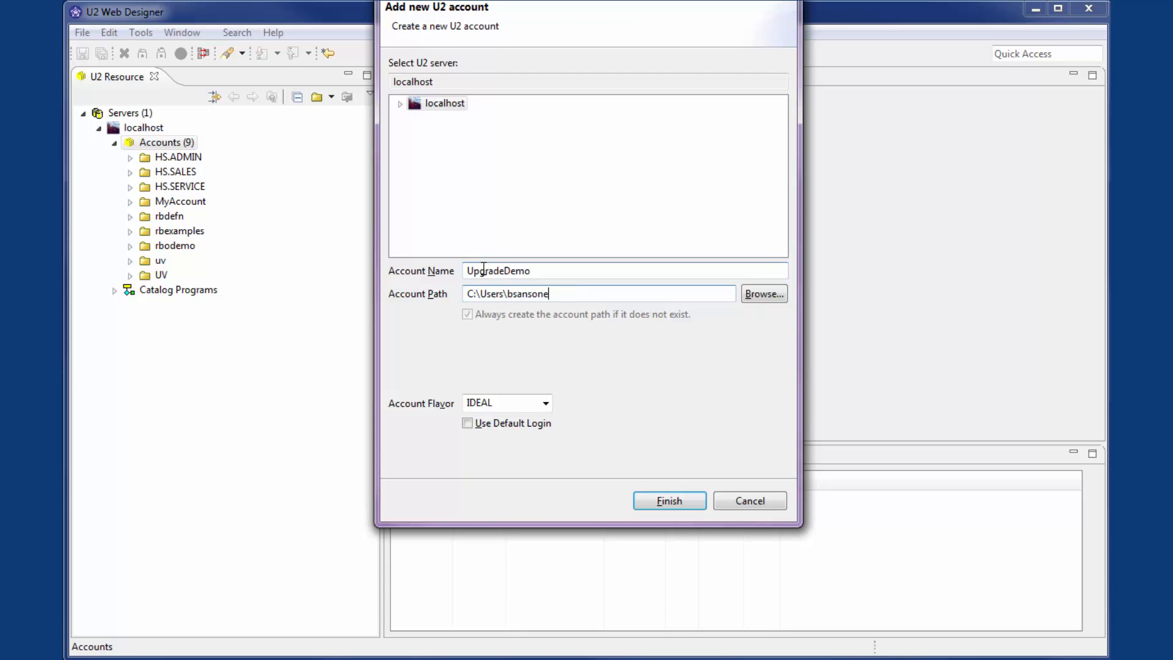
pyautogui.write('\\Desktop\\programs\\wde\\')
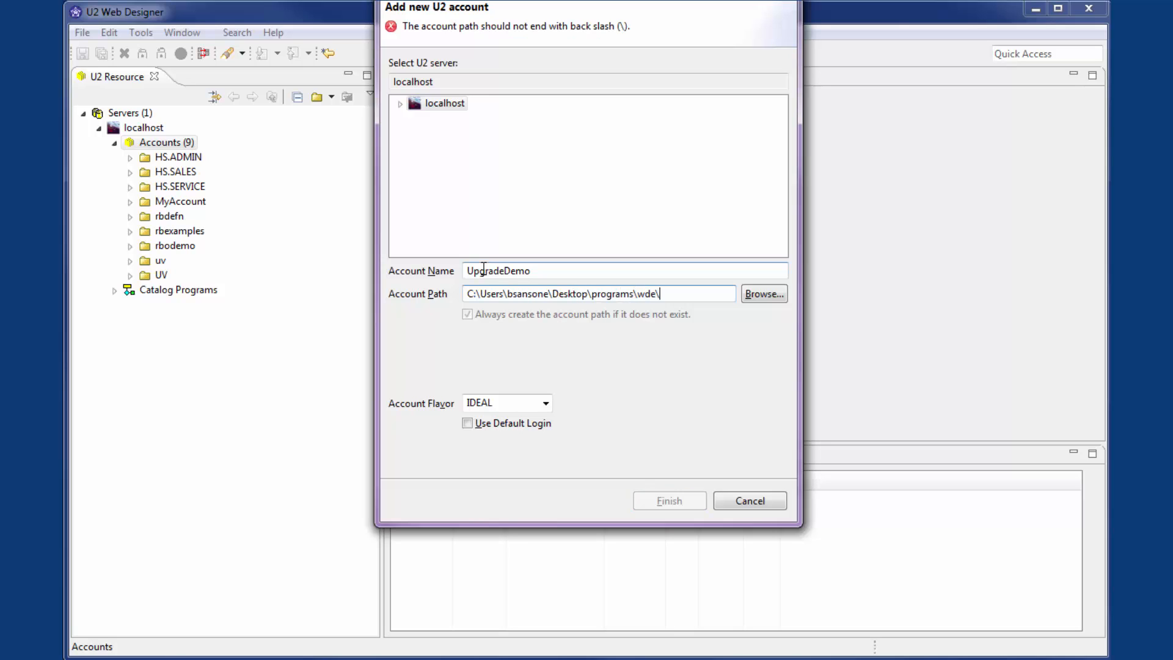
pyautogui.write('UpgradeVideo\\UpgradeDemo')
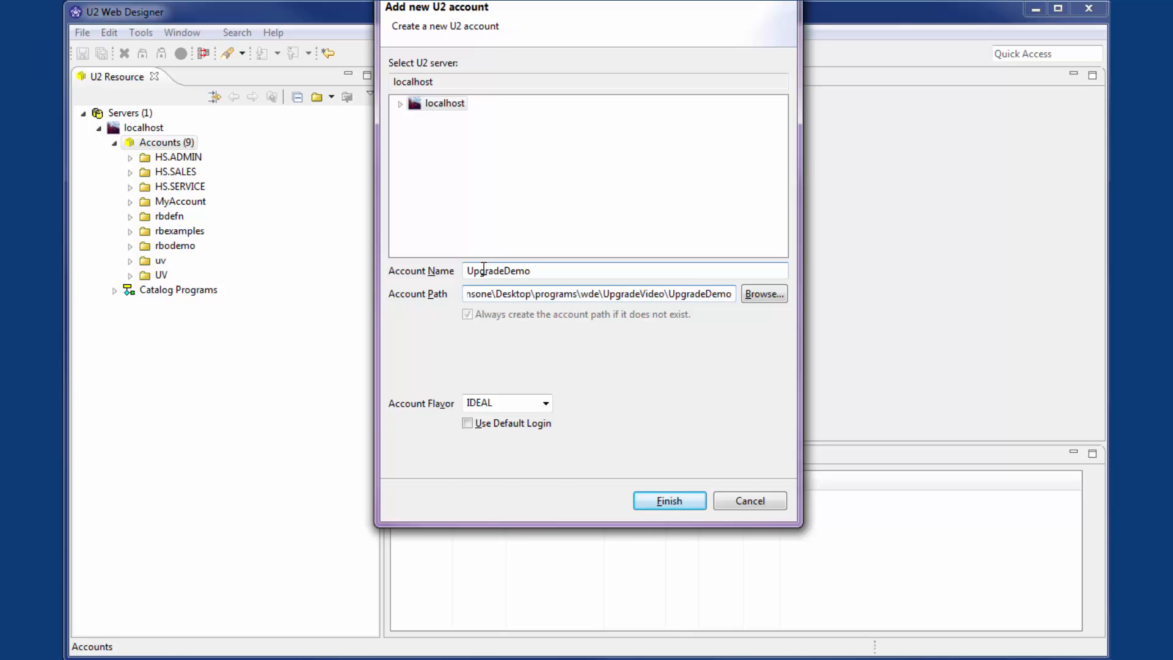
pyautogui.click(648, 497)
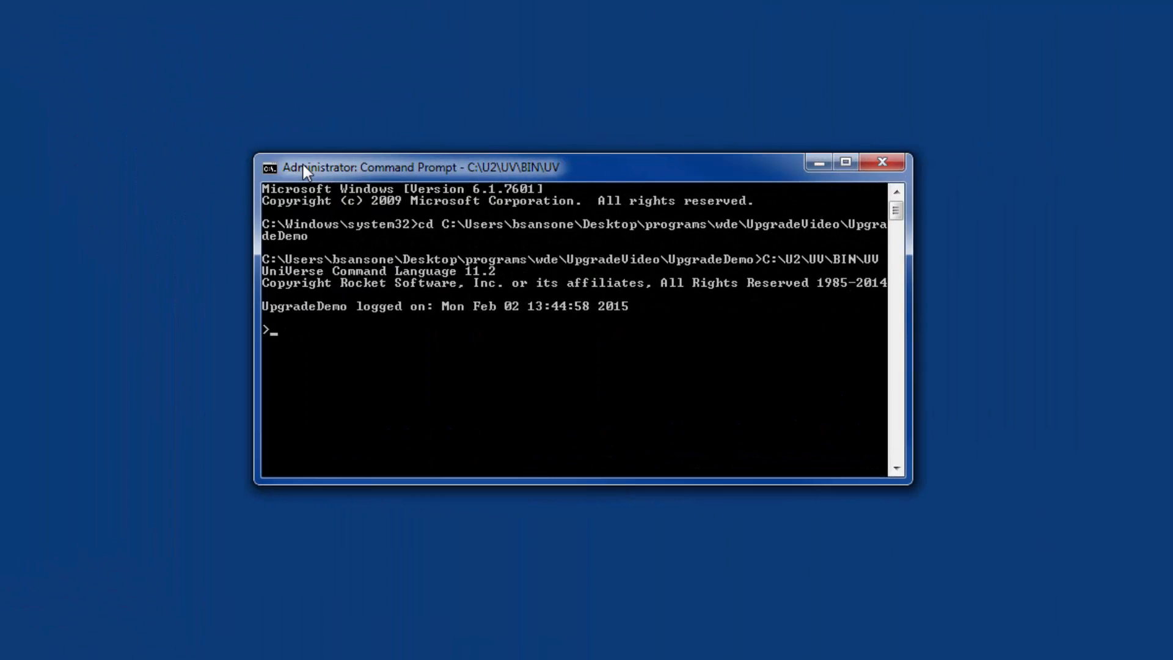
# Step: Run SPIDER.VERSION in the UpgradeDemo account's UniVerse session in the Command Prompt
pyautogui.write('SPIDER.VERSION')
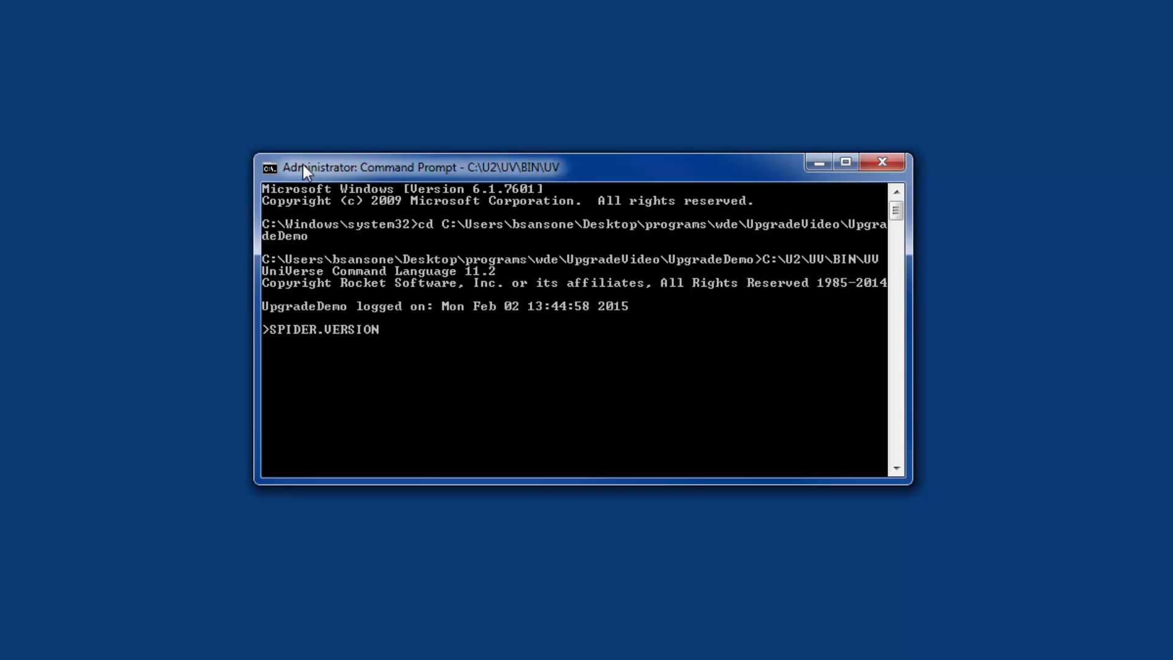
pyautogui.press('Return')
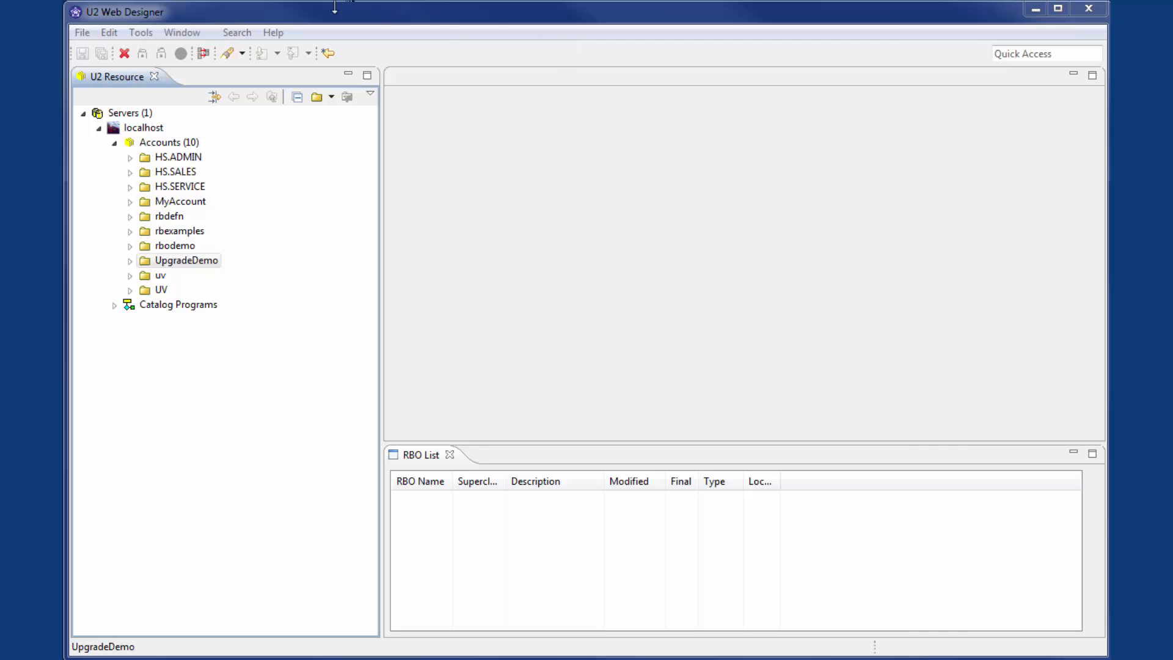
# Step: Open JavaScheduler.ini from the U2WDE520 folder in U2 Web Designer for editing the local Java Scheduler configuration
pyautogui.click(141, 32)
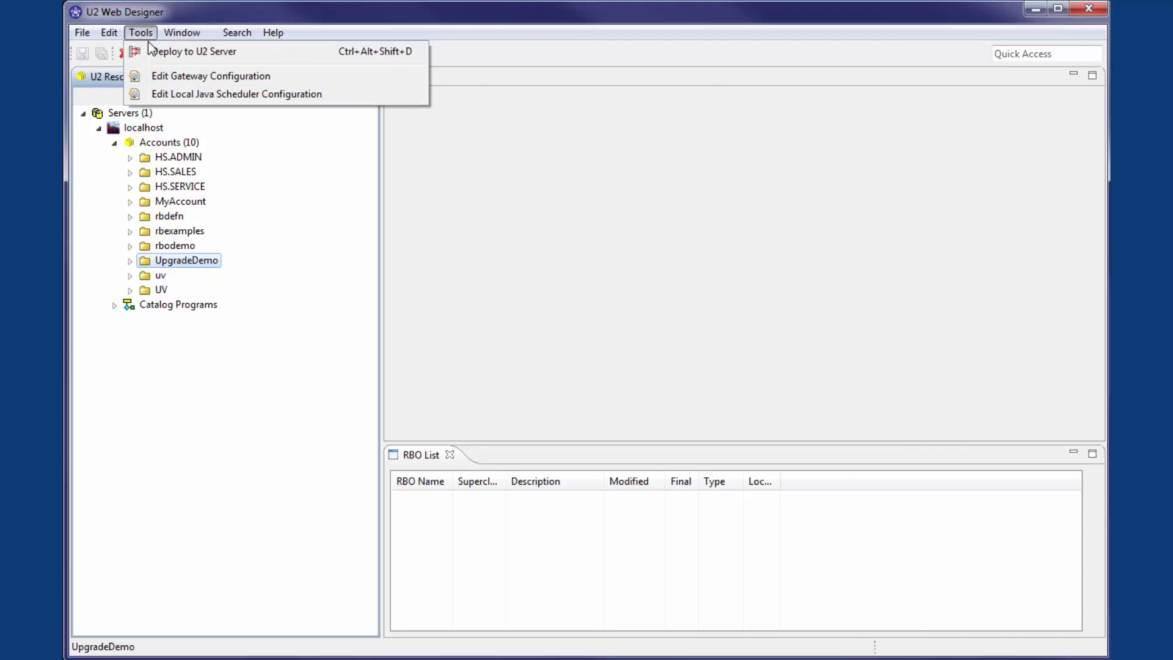
pyautogui.click(156, 93)
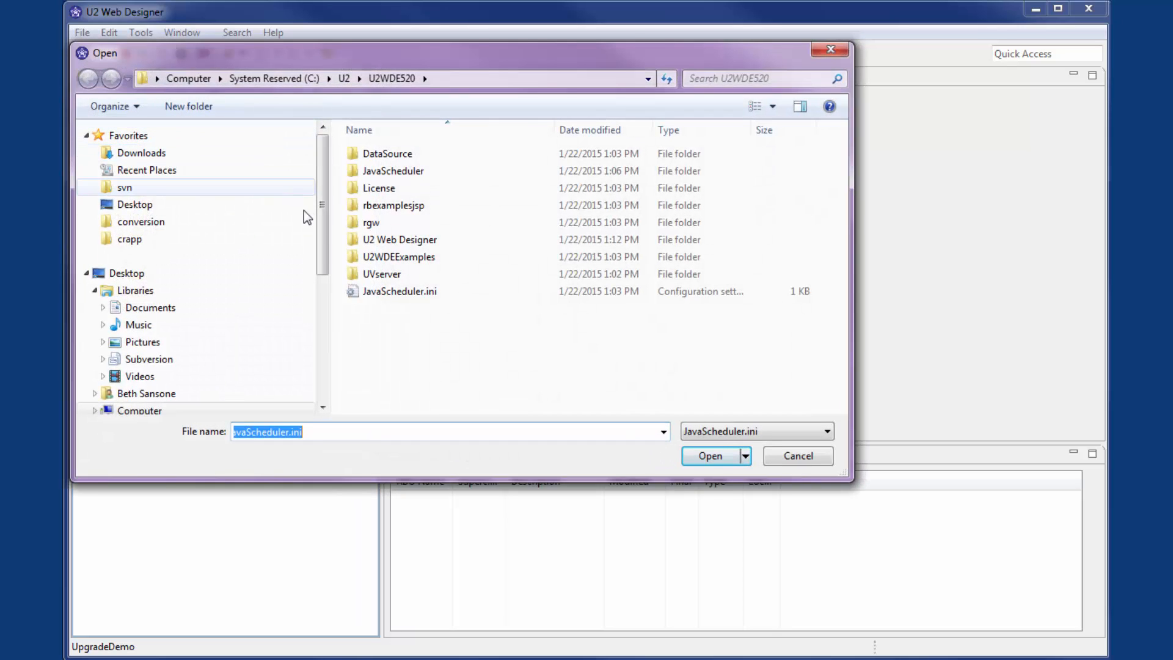
pyautogui.click(373, 297)
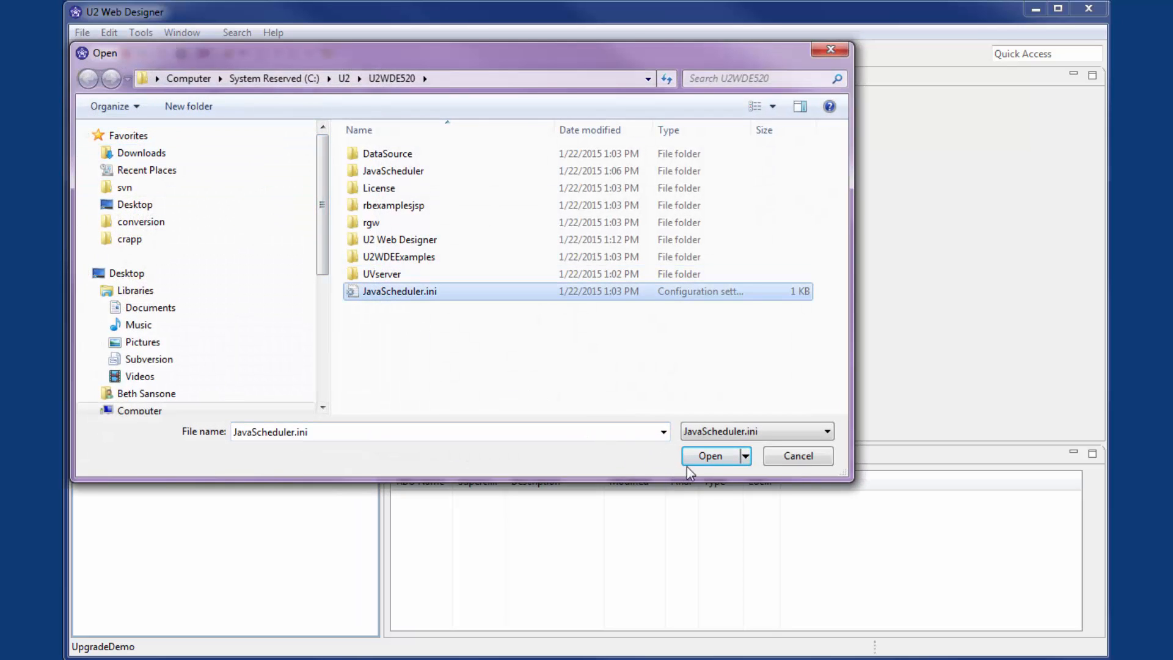
pyautogui.click(701, 461)
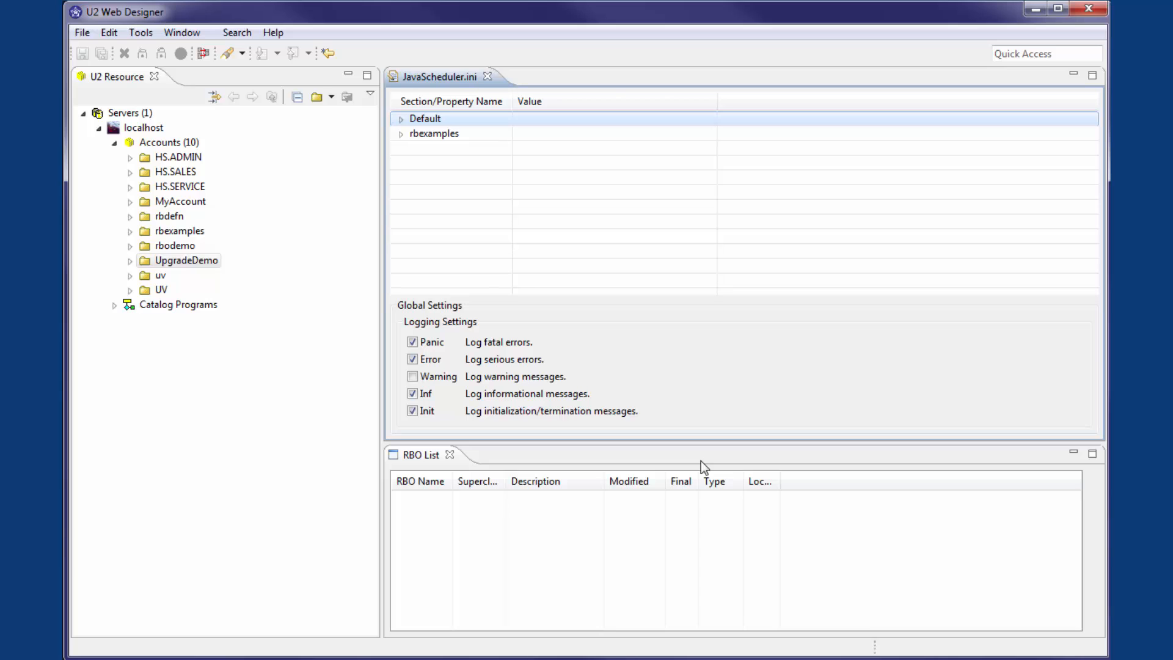
# Step: Replace the user in the scheduler's Default section with the own user ID, and enter and verify the password
pyautogui.doubleClick(441, 119)
pyautogui.doubleClick(519, 197)
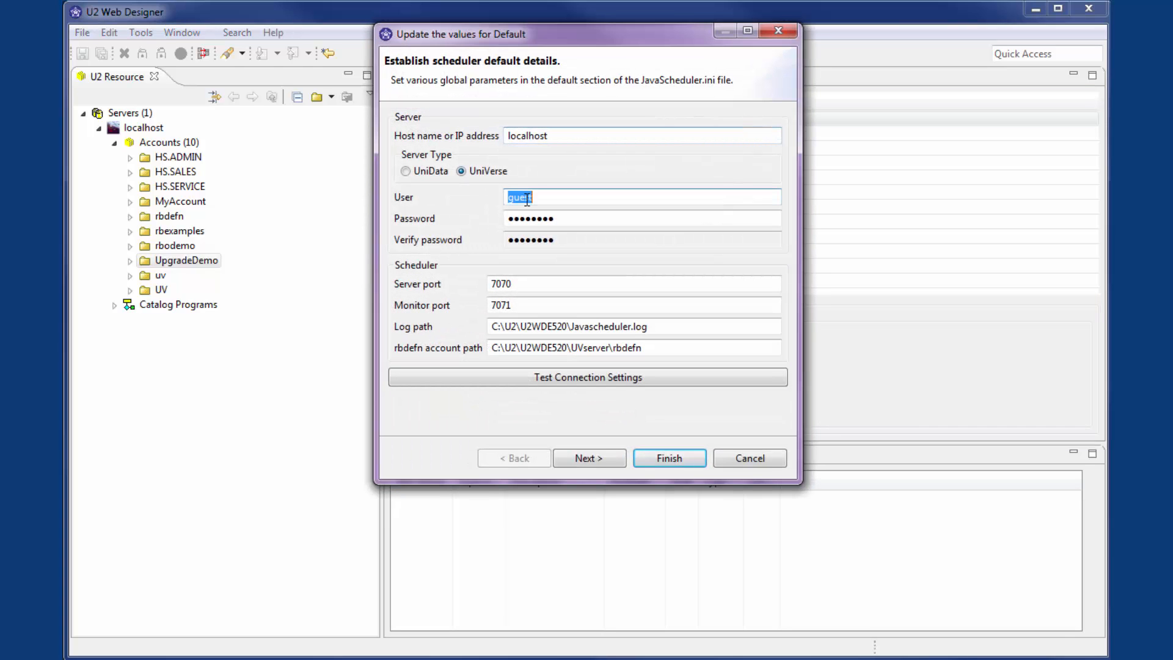
pyautogui.write('bsamsone')
pyautogui.press('Tab')
pyautogui.write('*************')
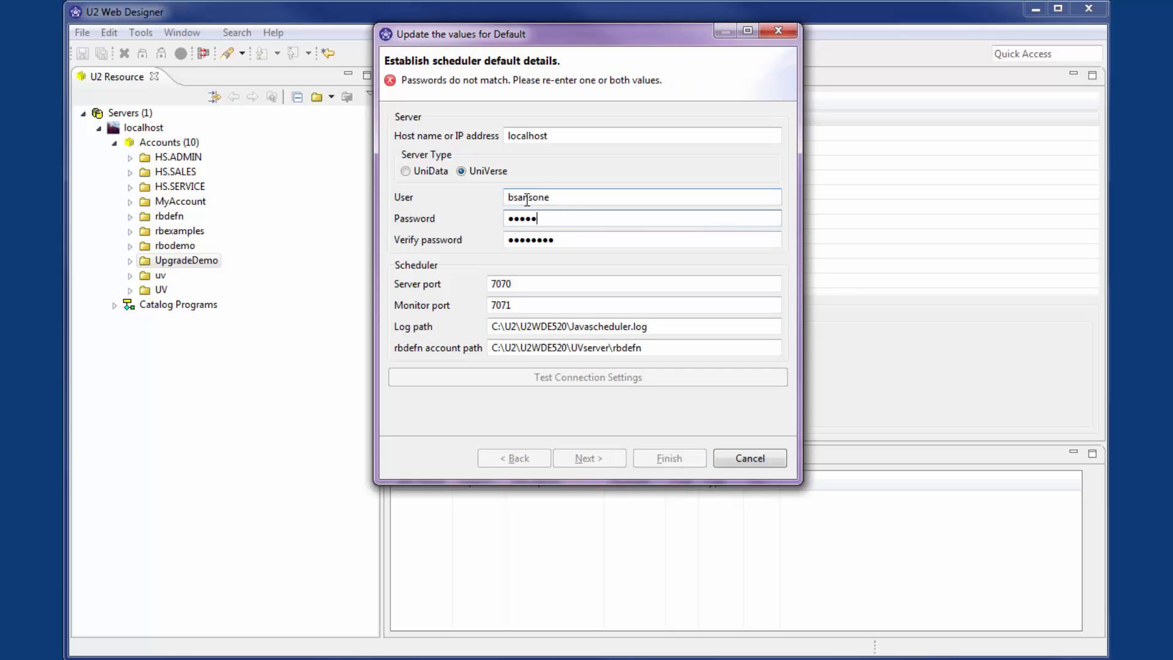
pyautogui.press('Tab')
pyautogui.write('*************')
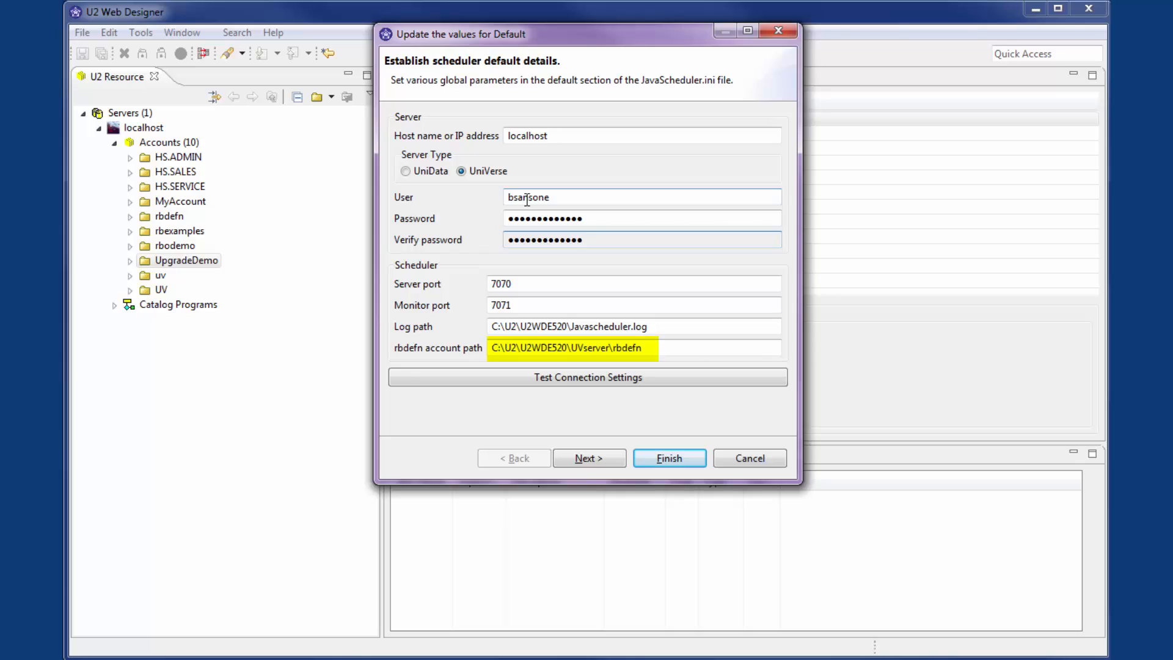
# Step: Test the Default section's connection settings and apply the updated values
pyautogui.click(553, 379)
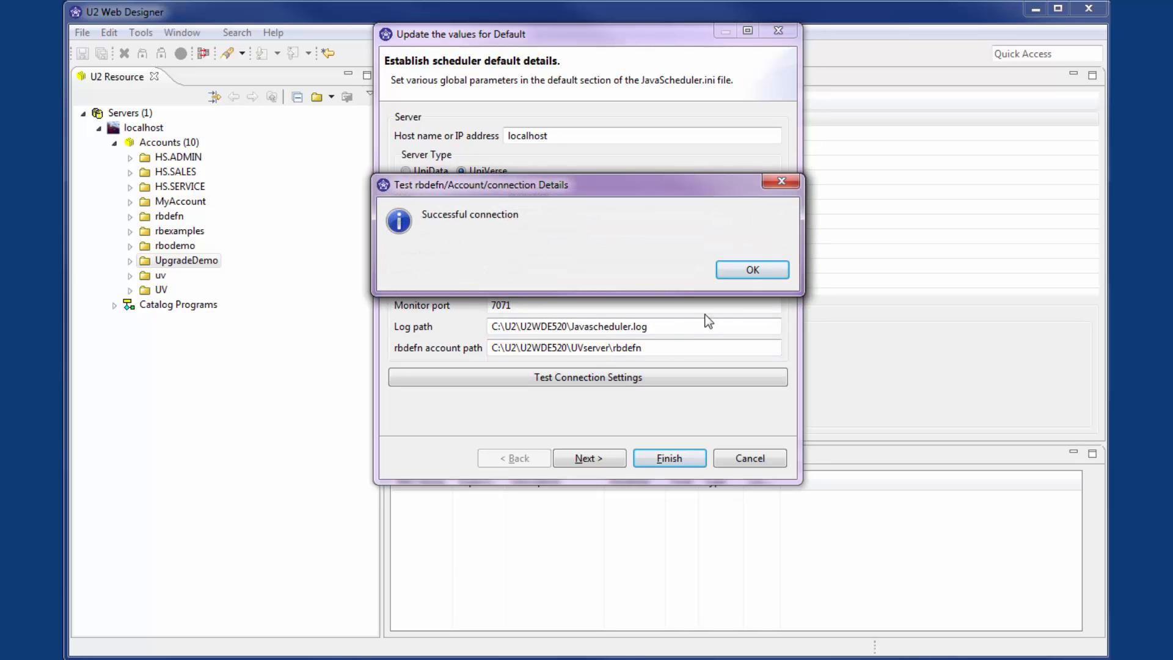
pyautogui.click(751, 273)
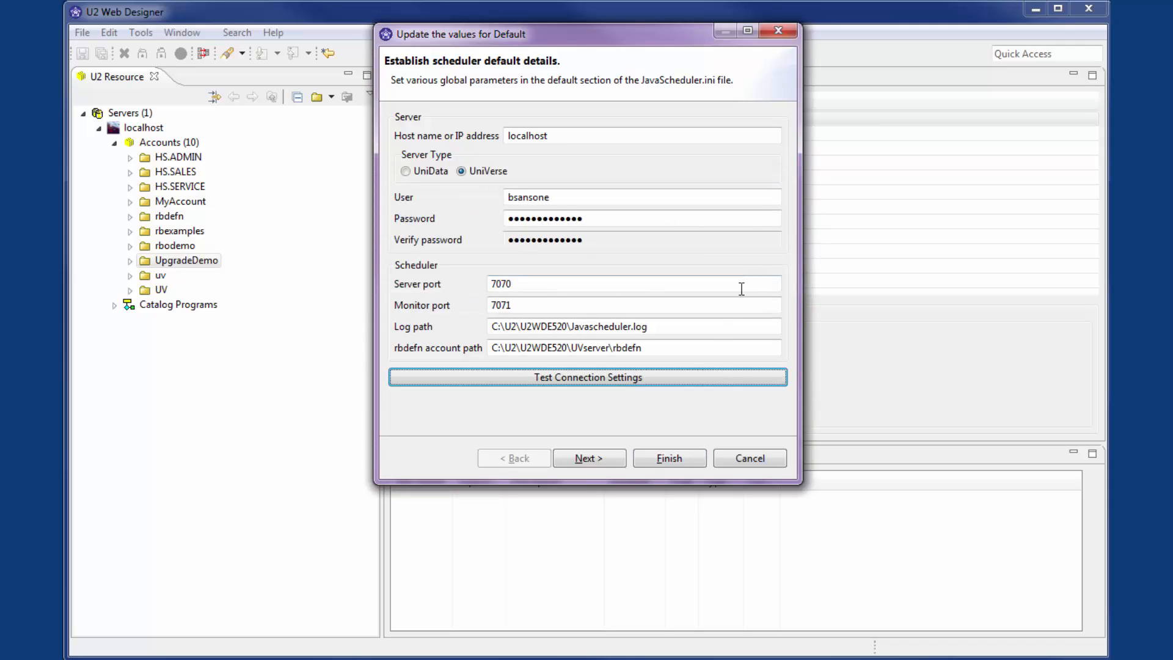
pyautogui.click(668, 453)
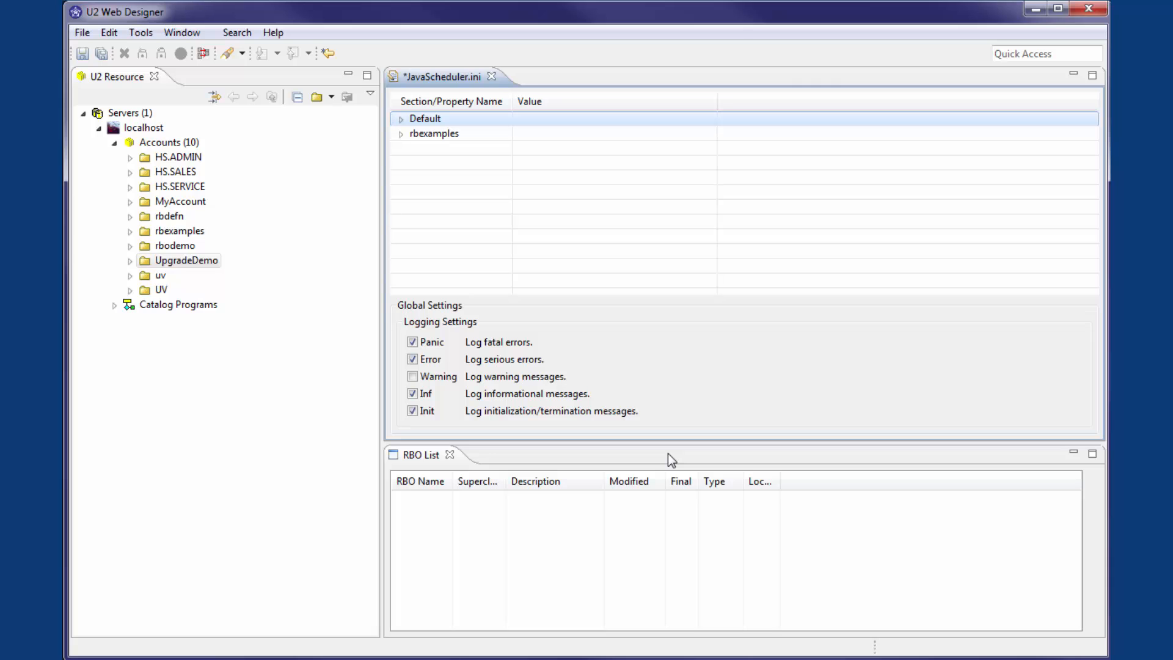
# Step: Add an account section to JavaScheduler.ini with account name UpgradeDemo and server localhost
pyautogui.rightClick(709, 174)
pyautogui.click(741, 246)
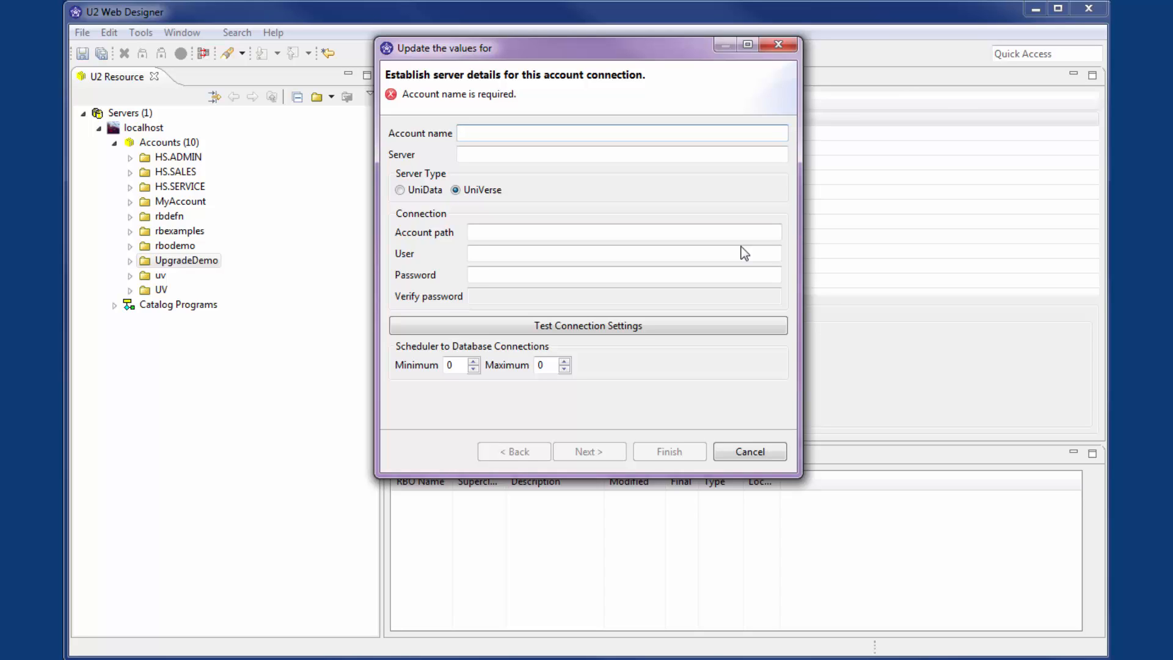
pyautogui.write('UpgradeDemo')
pyautogui.press('Tab')
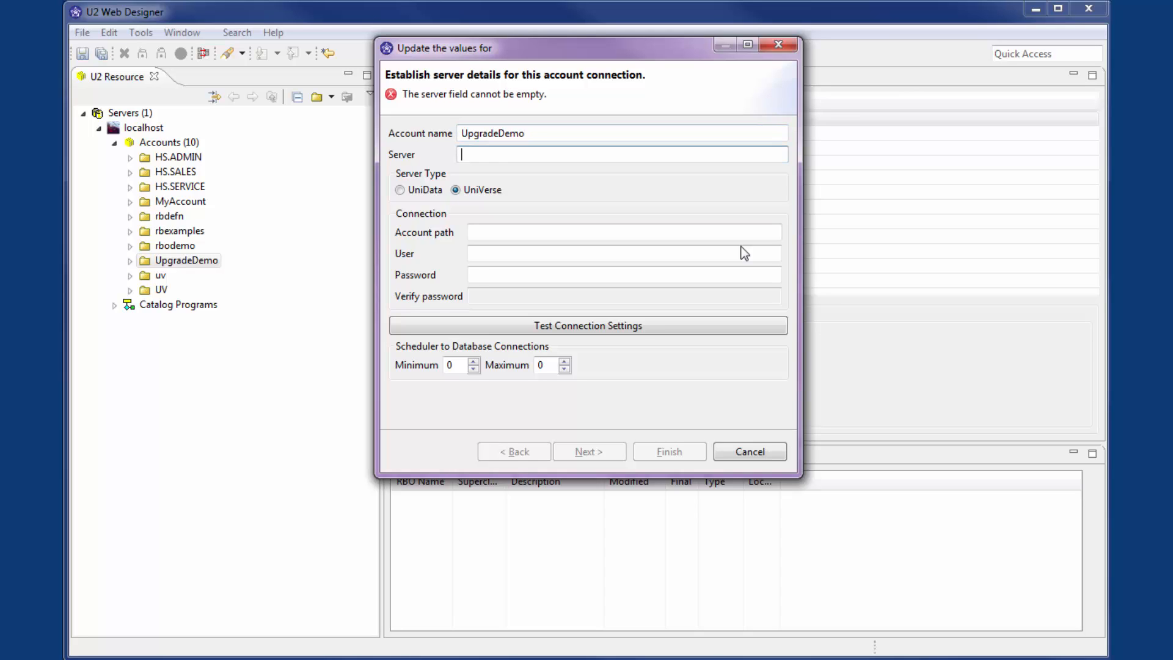
pyautogui.write('localhost')
pyautogui.press('Tab')
pyautogui.press('Tab')
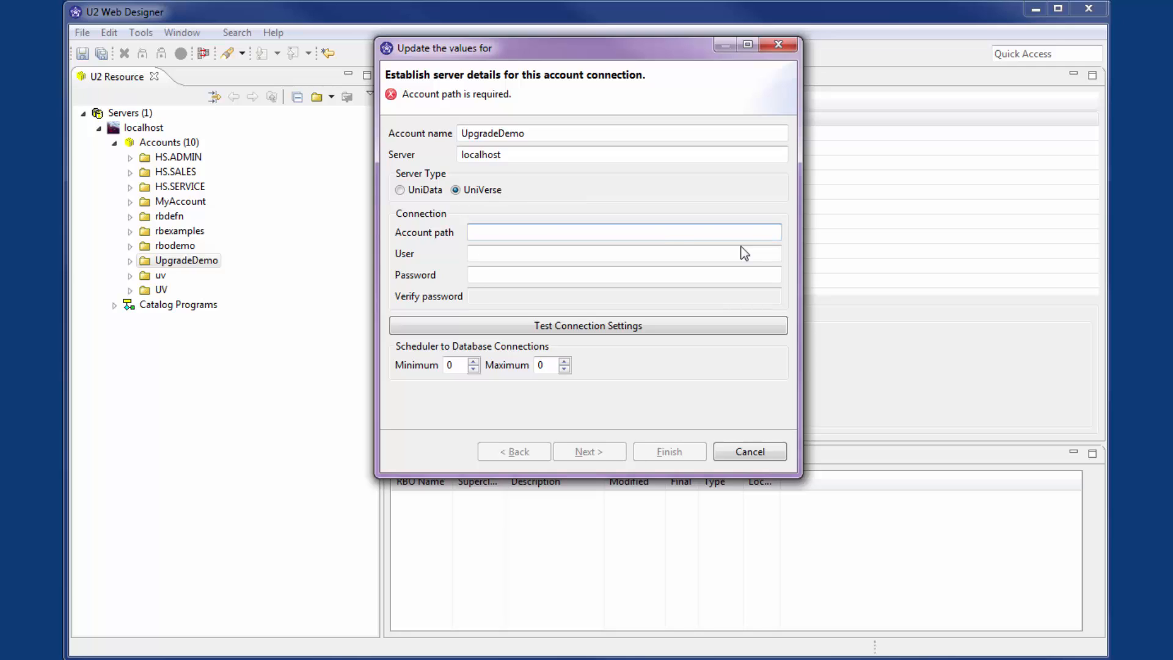
# Step: Complete the UpgradeDemo connection with the copied account path, the user ID and the verified password, and test its settings
pyautogui.write('C:\\Users\\bsansone\\Desktop\\programs\\wde\\UpgradeVideo\\UpgradeDemo')
pyautogui.press('Tab')
pyautogui.write('bsansone')
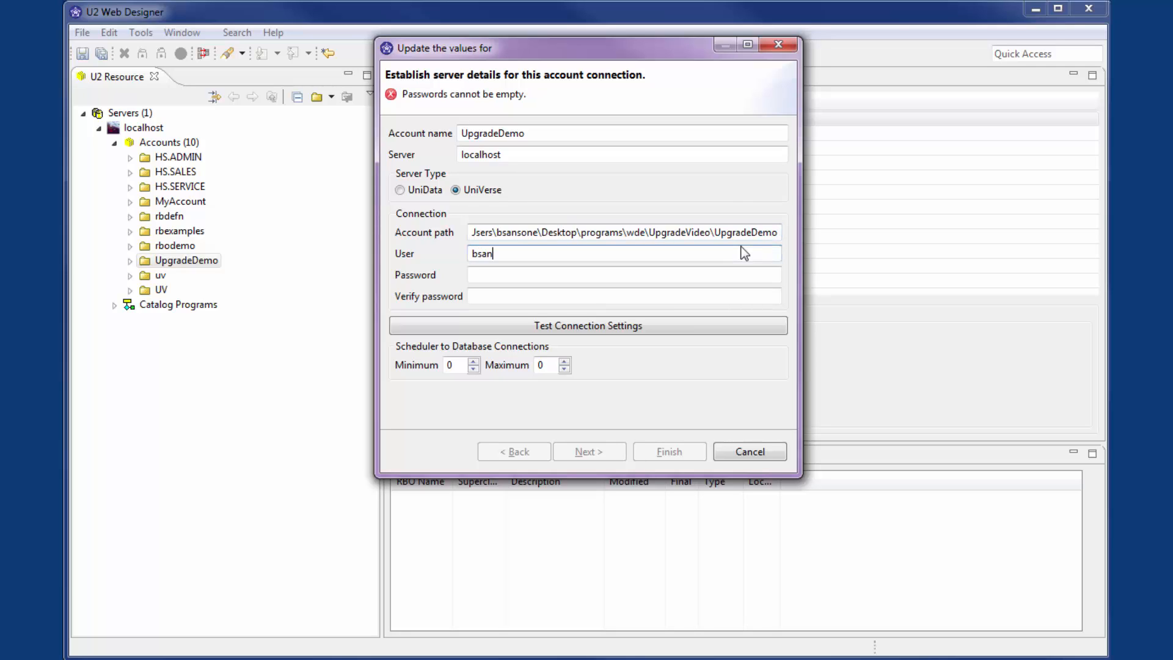
pyautogui.press('Tab')
pyautogui.write('•••••••••••••')
pyautogui.press('Tab')
pyautogui.write('•••••••••••••')
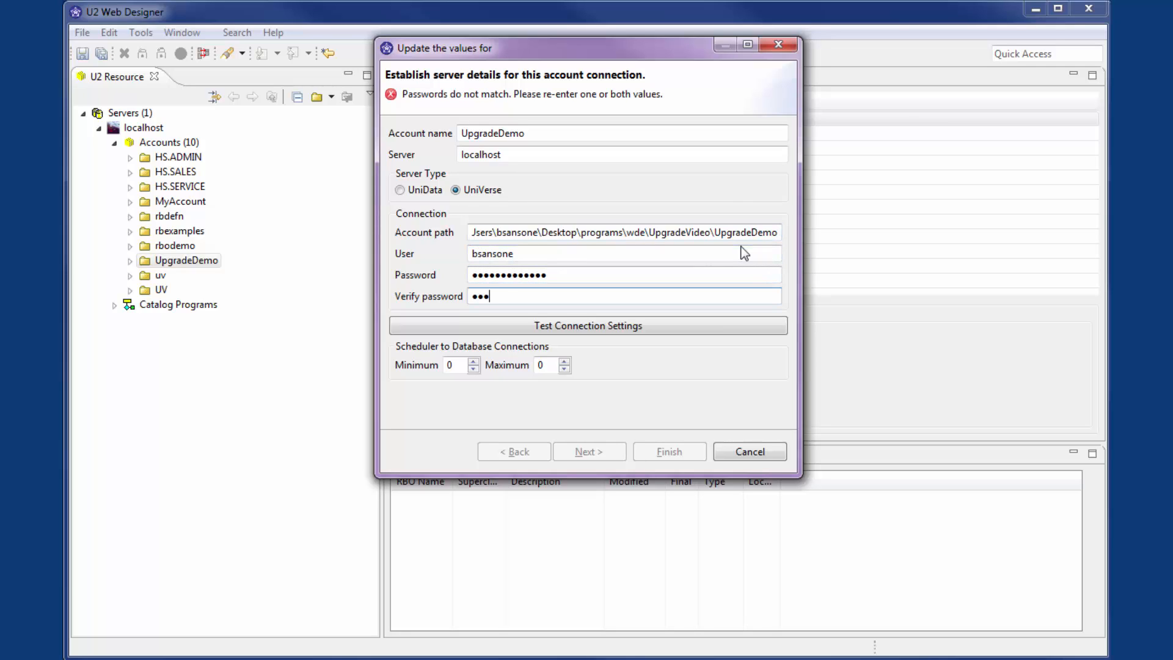
pyautogui.click(716, 324)
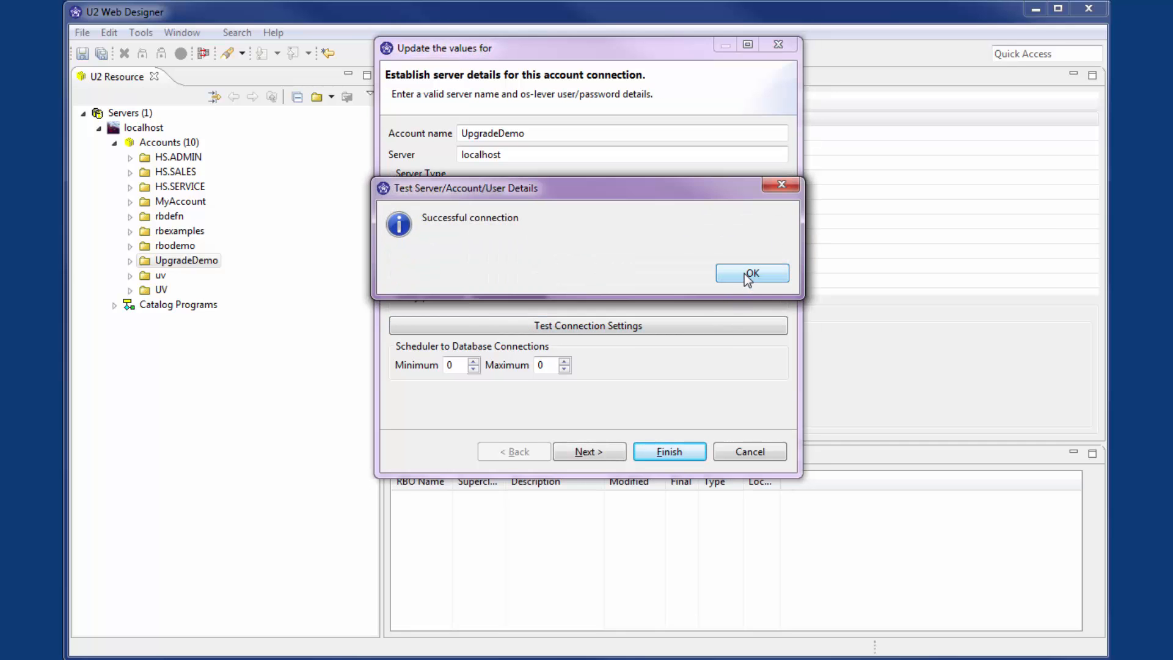
pyautogui.click(744, 274)
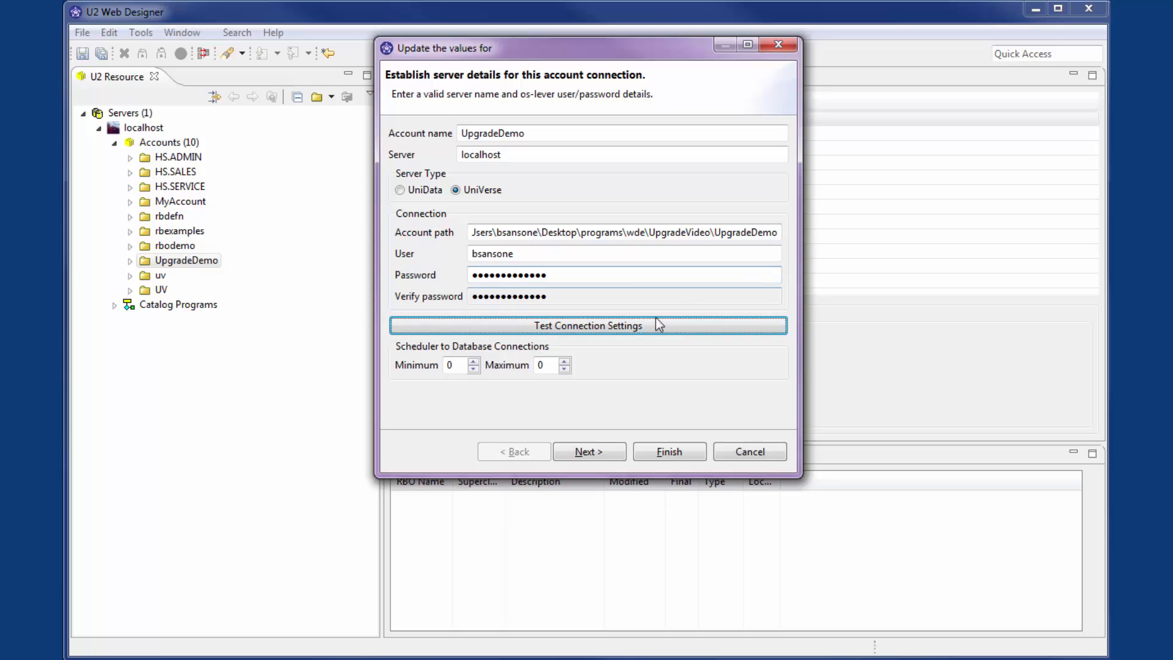
# Step: Set the minimum and maximum scheduler-to-database connections to 2, and save the UpgradeDemo account section in JavaScheduler.ini
pyautogui.click(473, 361)
pyautogui.click(473, 361)
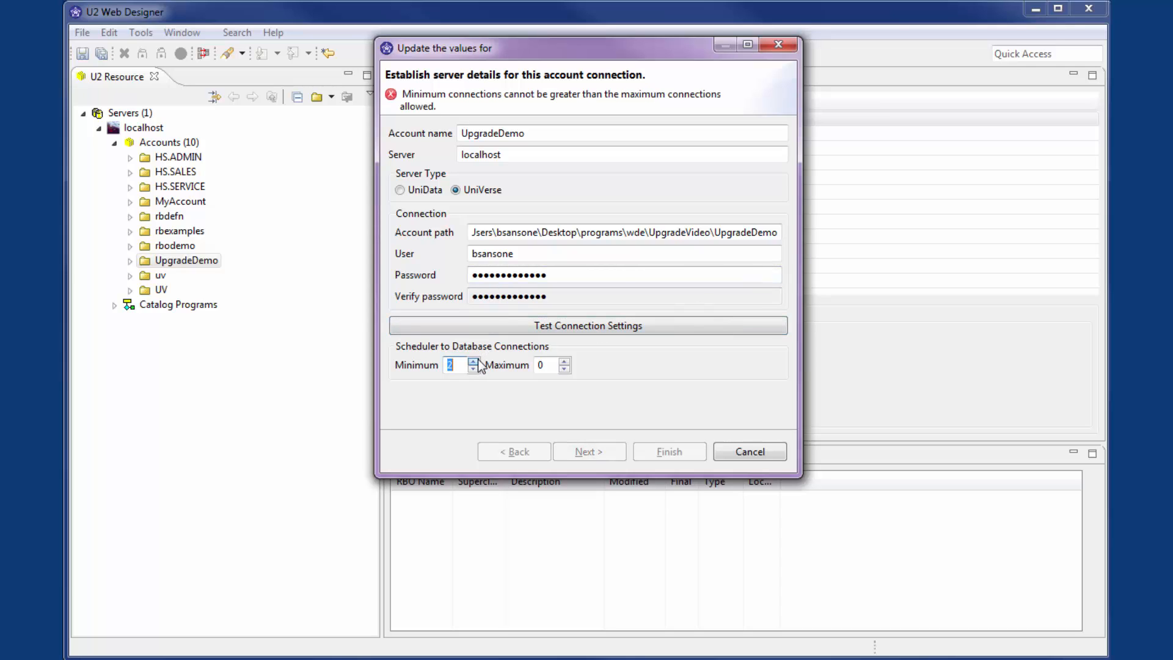
pyautogui.click(565, 362)
pyautogui.click(565, 361)
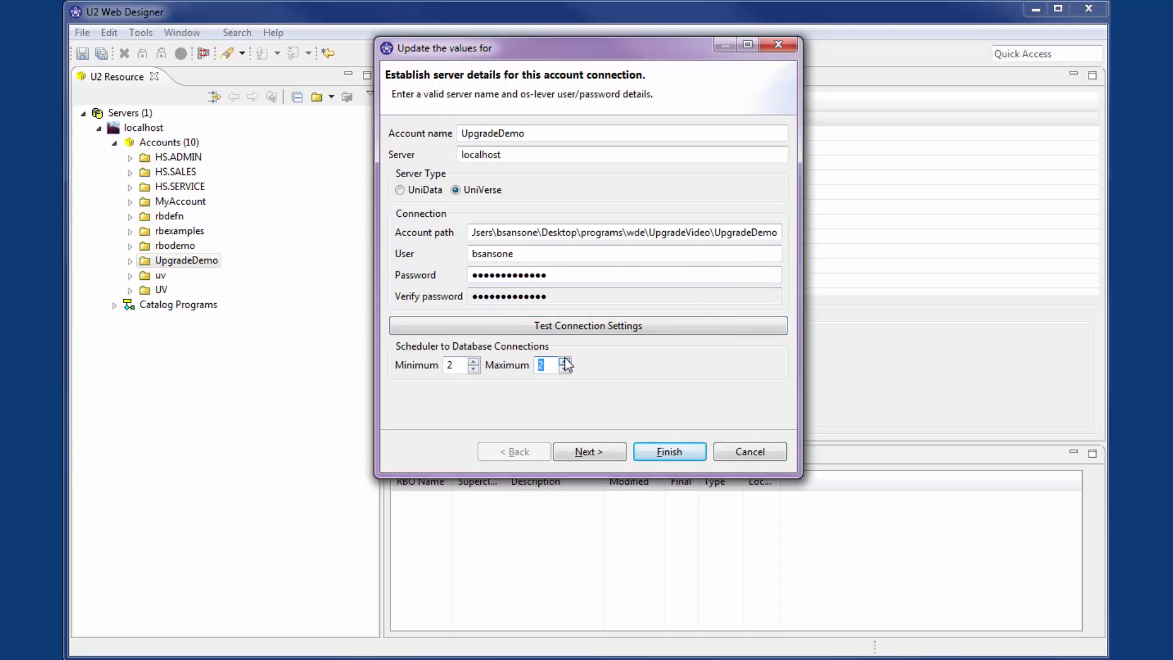
pyautogui.click(655, 456)
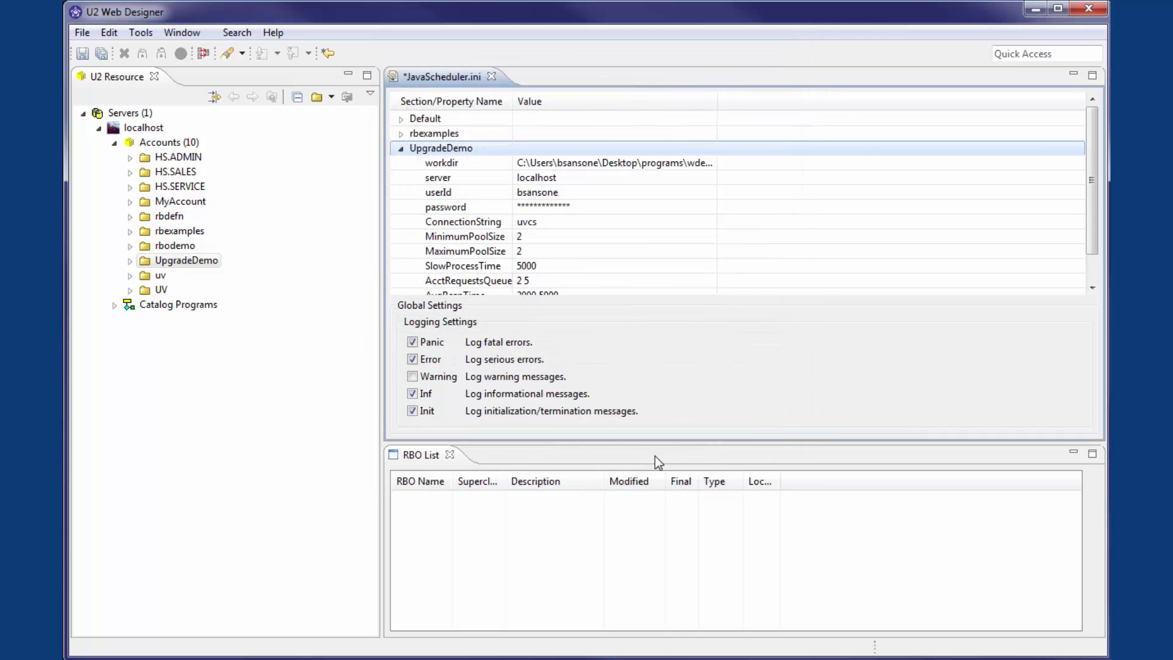
pyautogui.click(82, 53)
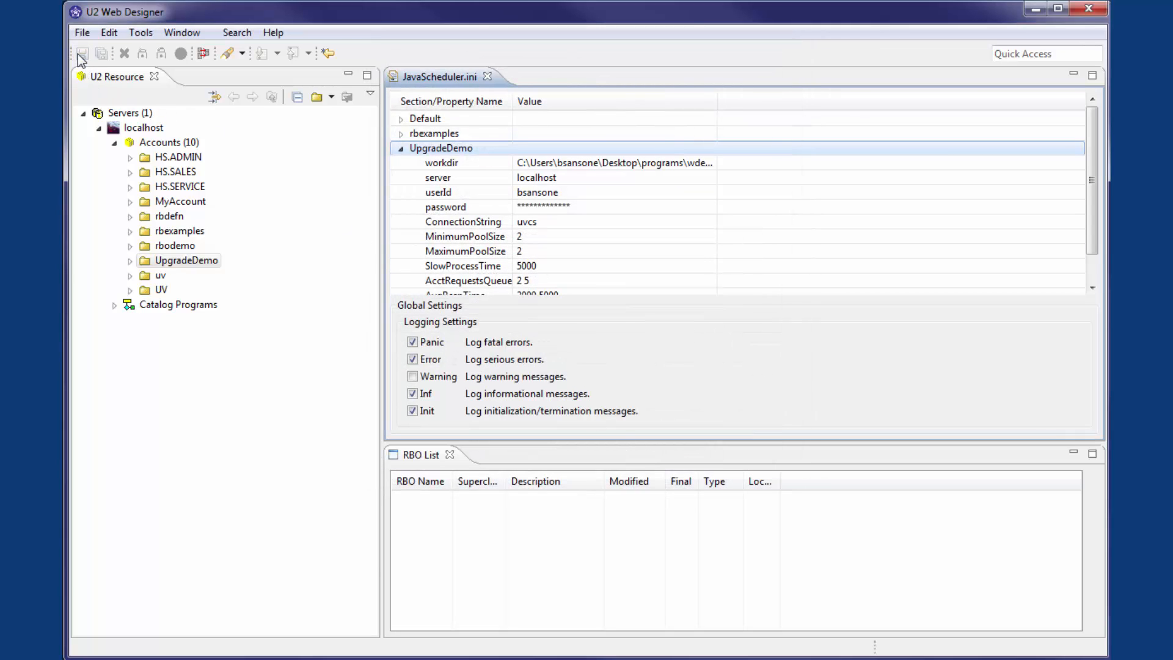
# Step: Open Java Scheduler management from UpgradeDemo's U2 Web DE Elements, logging on with the RedBack administrator's user name and password
pyautogui.click(130, 262)
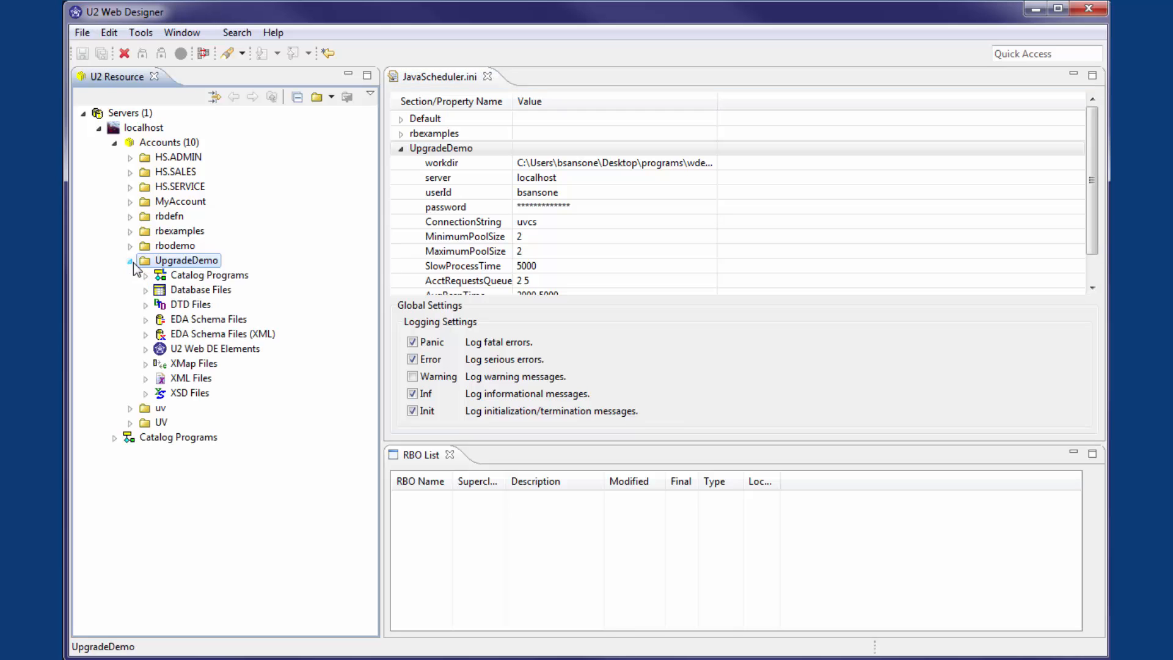
pyautogui.rightClick(184, 349)
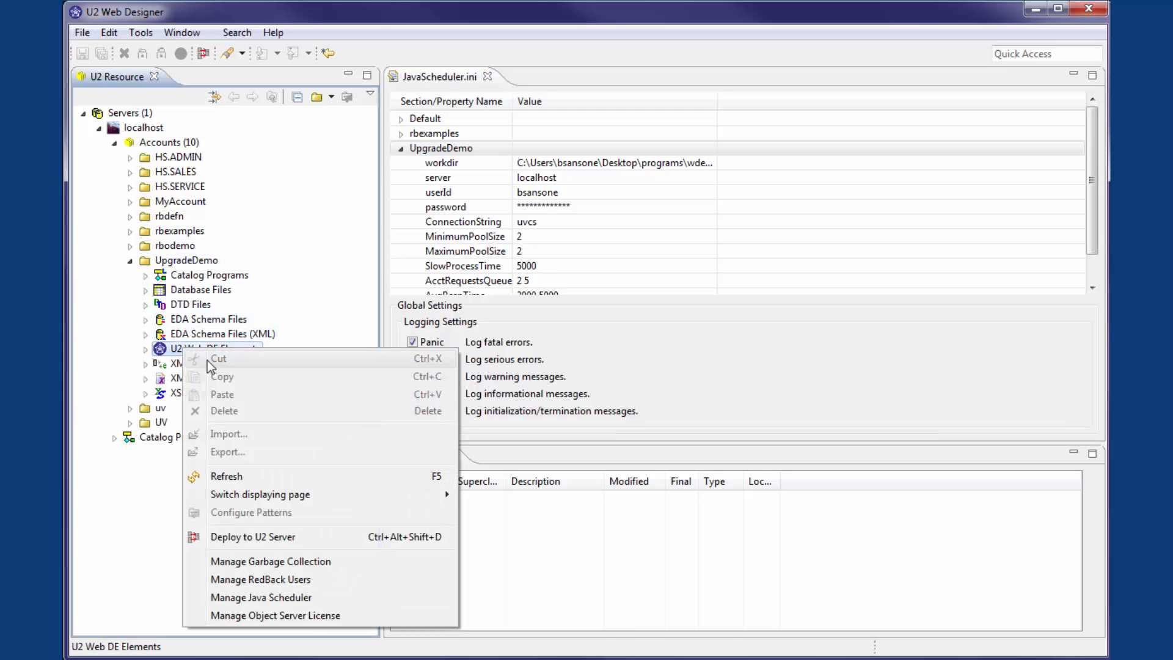
pyautogui.click(242, 602)
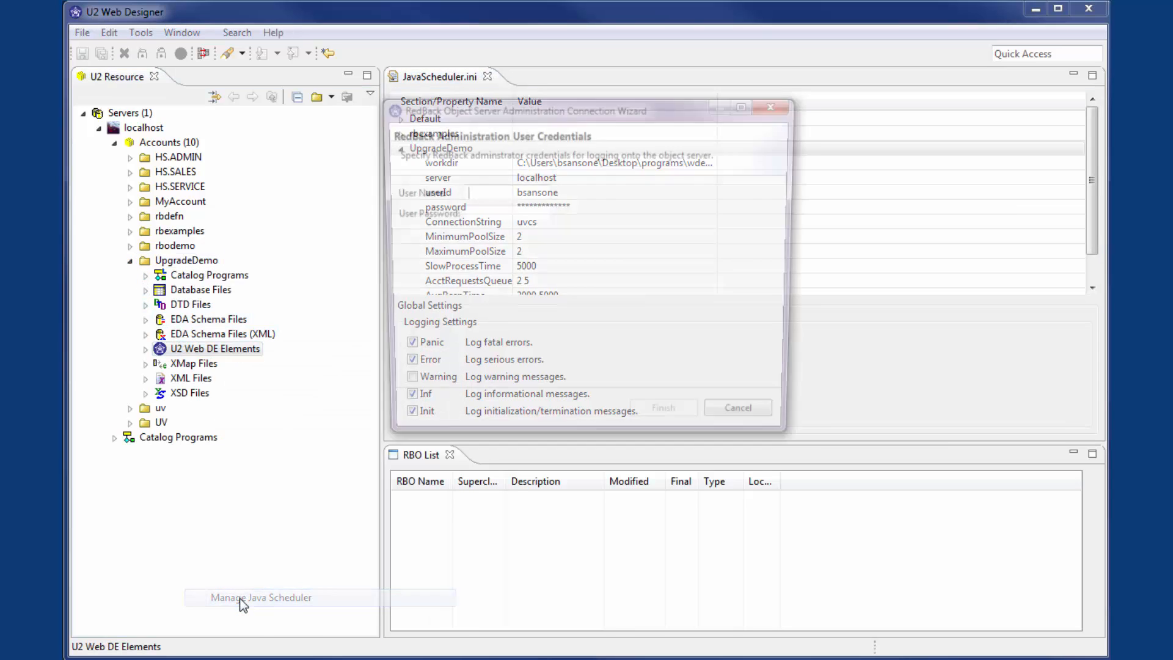
pyautogui.write('rbadmin')
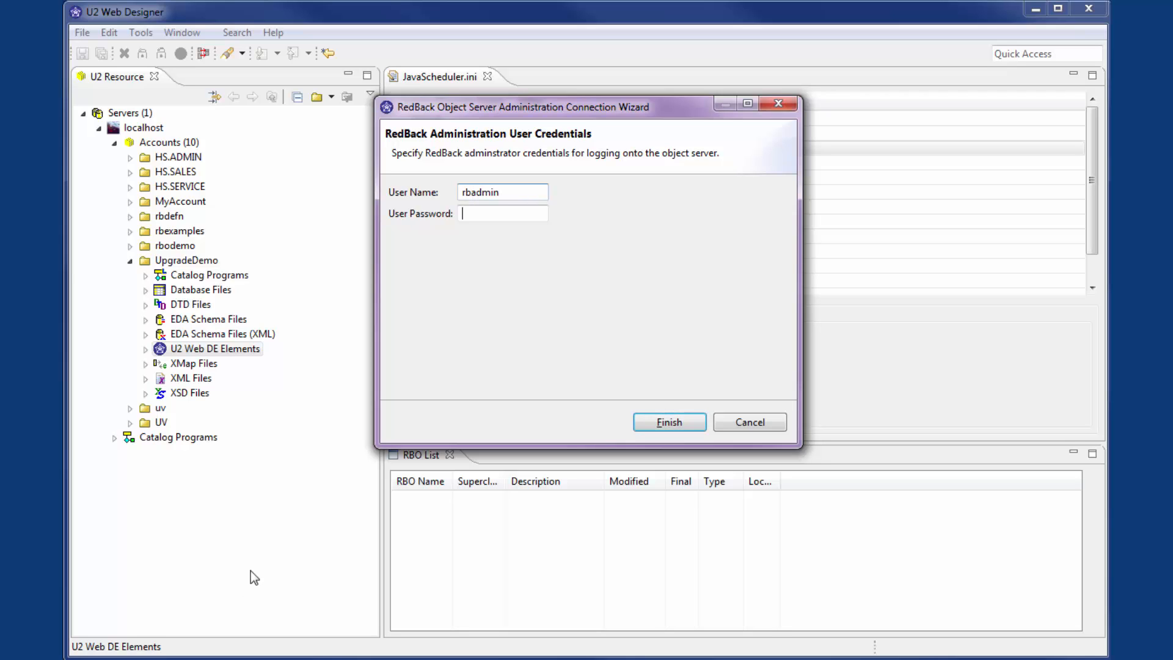
pyautogui.press('Tab')
pyautogui.write('********')
pyautogui.press('Return')
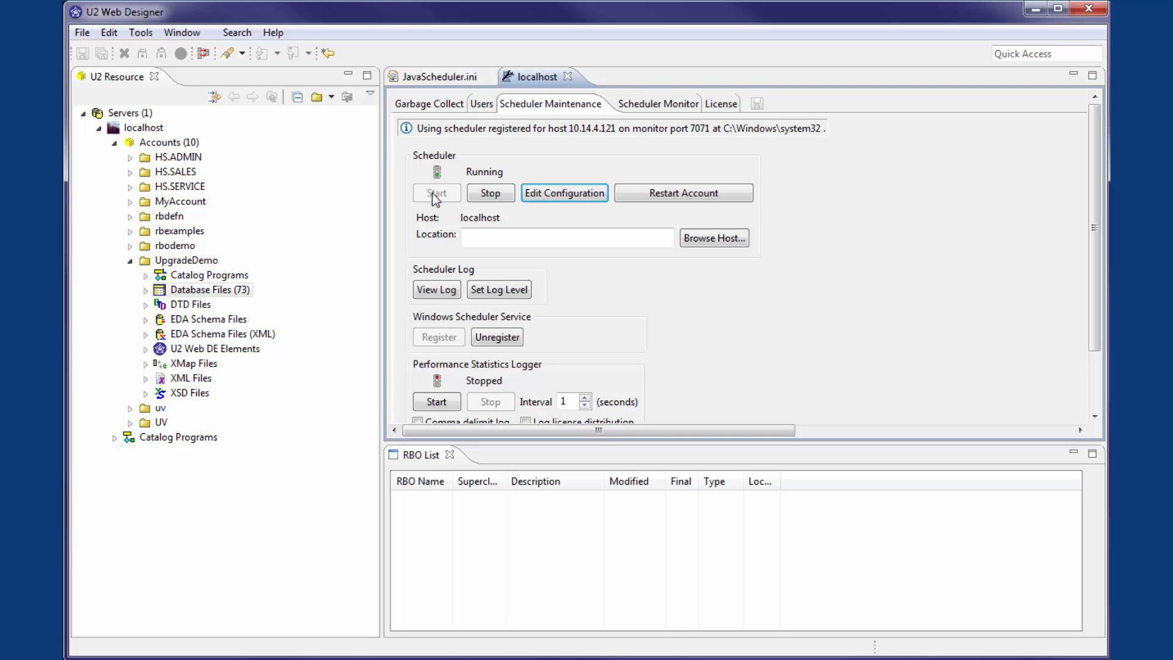
# Step: Open rgw5.ini from the U2WDE520 folder for editing
pyautogui.click(141, 32)
pyautogui.click(147, 79)
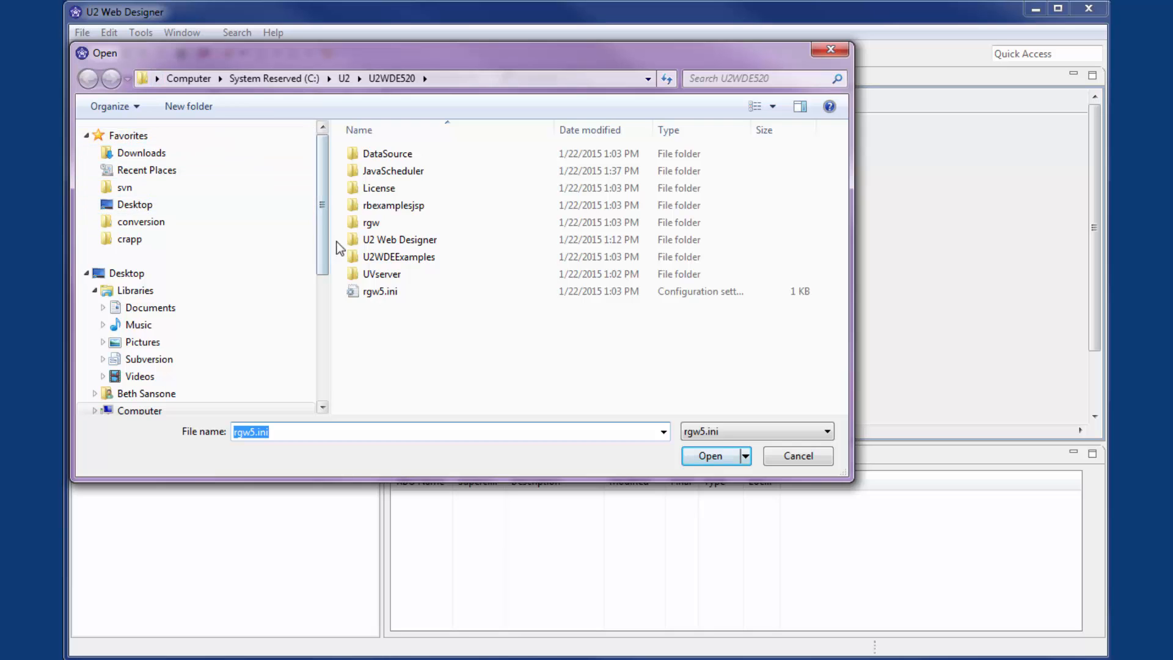
pyautogui.click(376, 291)
pyautogui.click(706, 456)
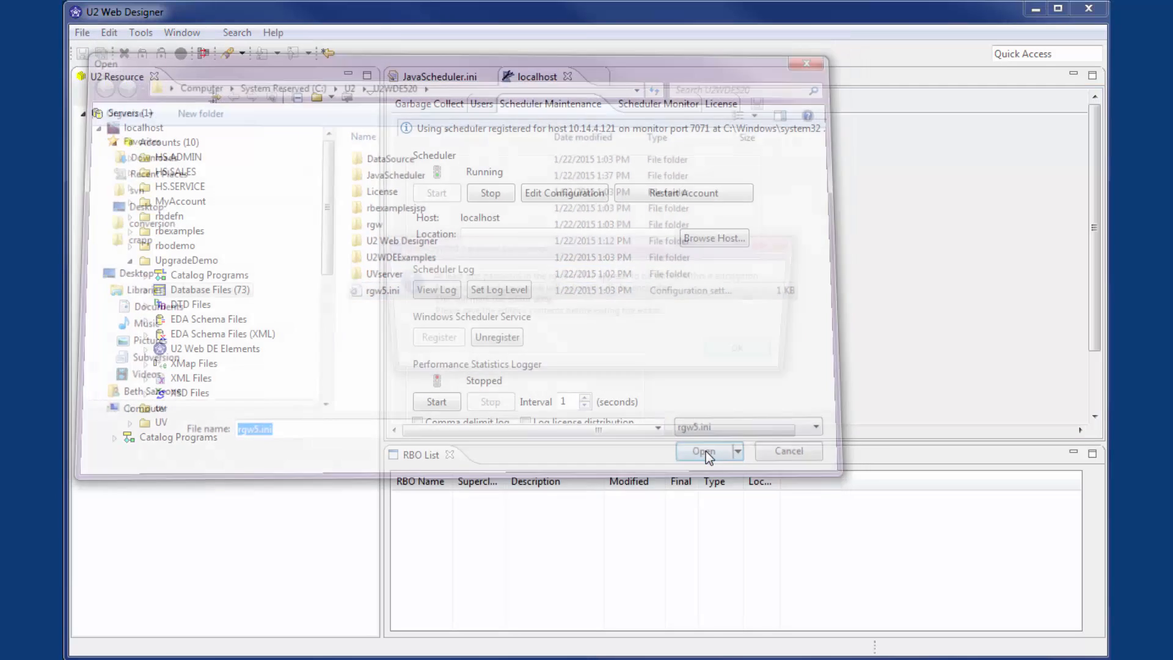
pyautogui.click(750, 352)
# Step: Insert an account into rgw5.ini with account name UpgradeDemo and server localhost
pyautogui.rightClick(590, 142)
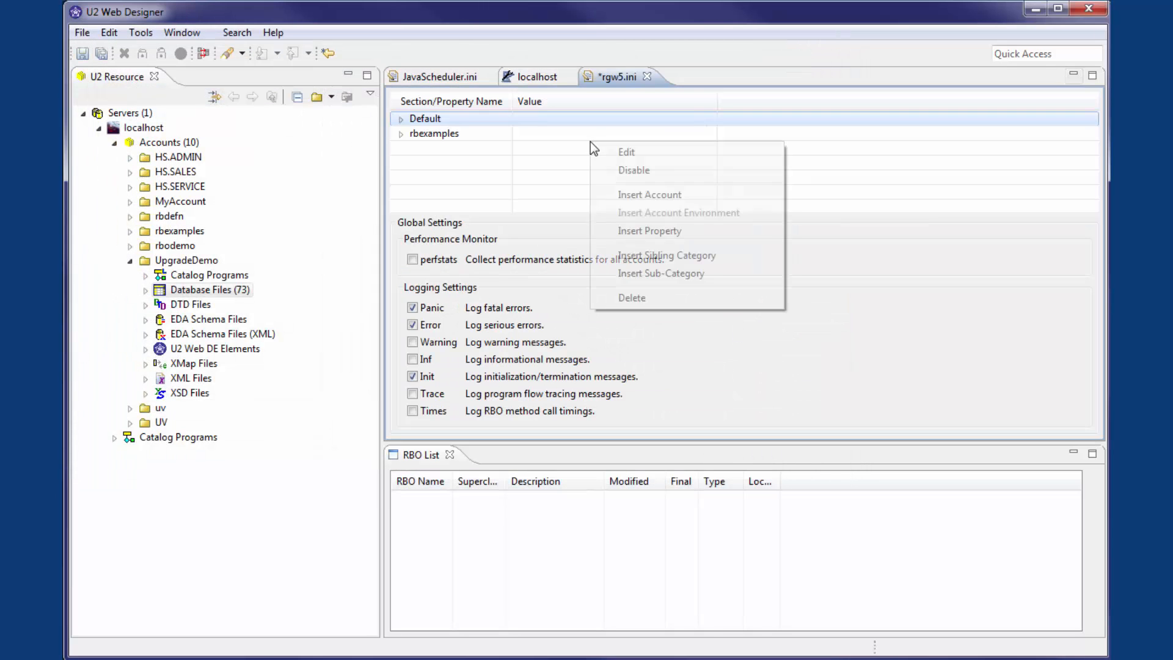
pyautogui.click(626, 196)
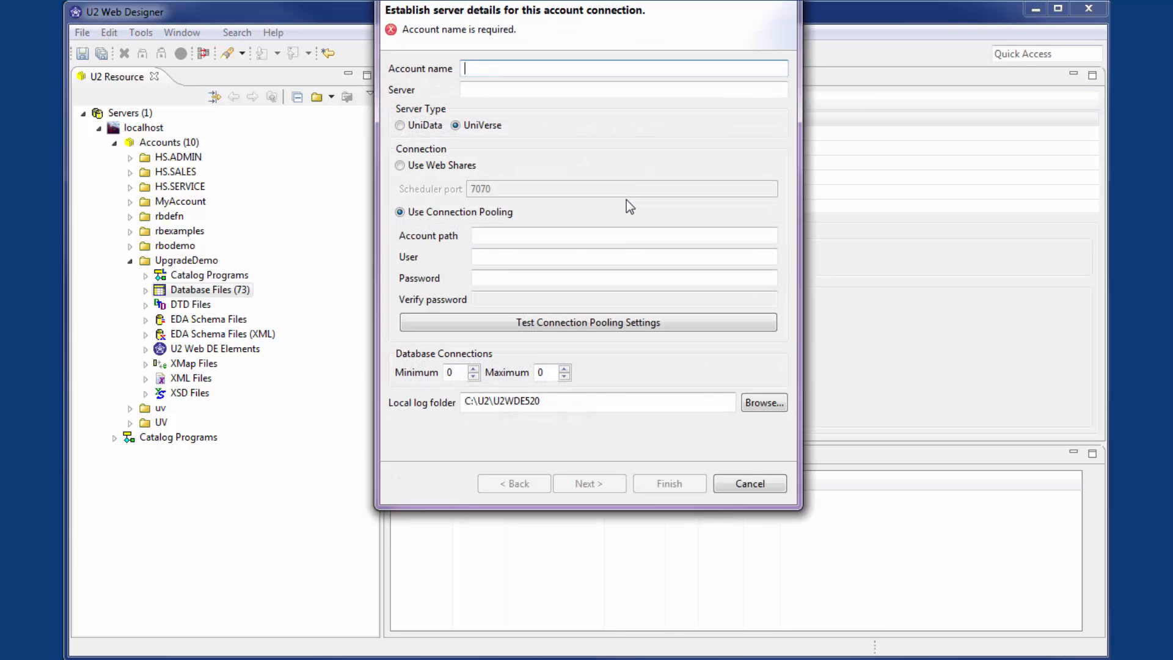
pyautogui.write('UpgradeDemo')
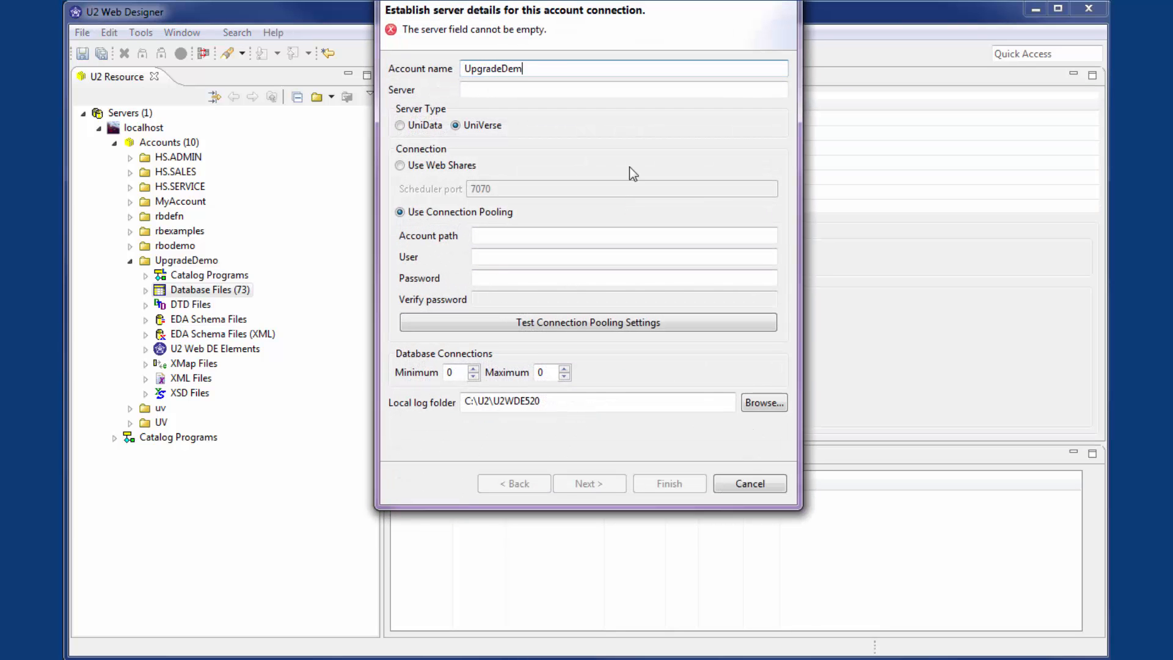
pyautogui.press('Tab')
pyautogui.write('localhost')
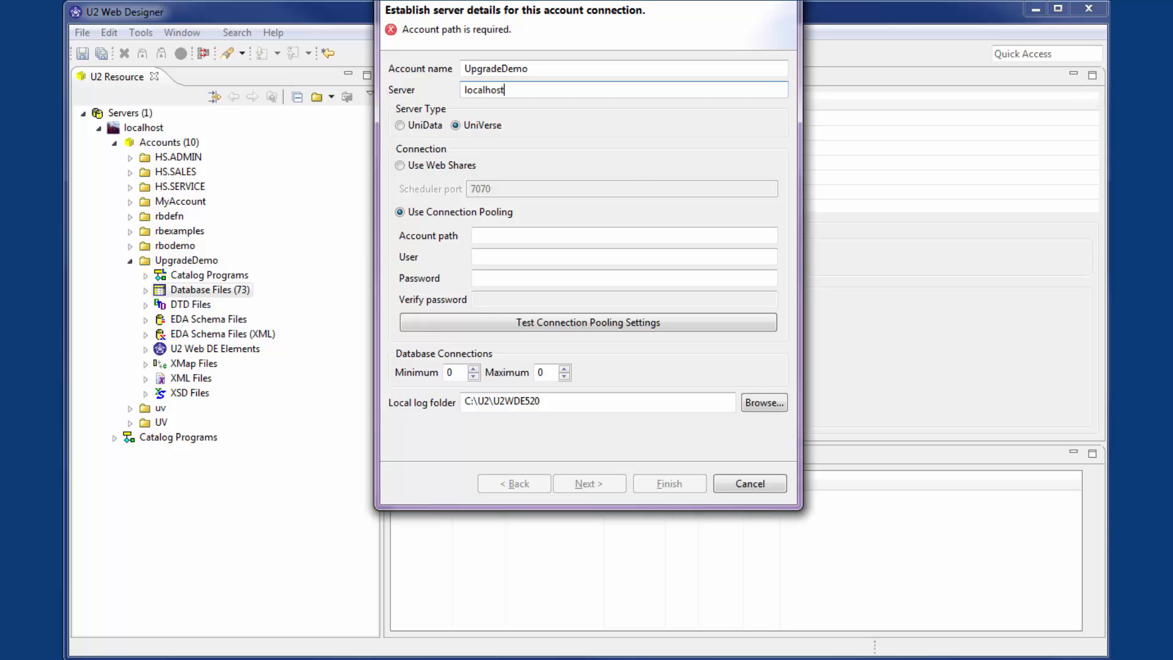
# Step: Connect the UpgradeDemo account through Web Shares with minimum and maximum scheduler connections of 2, and save rgw5.ini
pyautogui.click(464, 173)
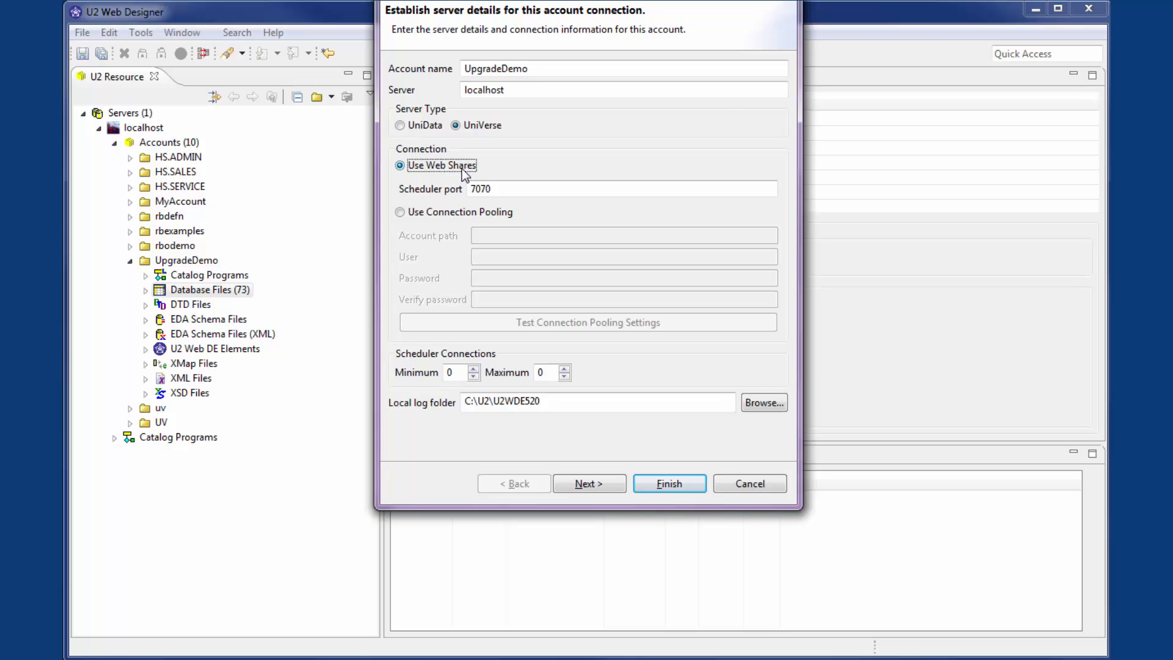
pyautogui.click(472, 370)
pyautogui.click(473, 369)
pyautogui.click(564, 369)
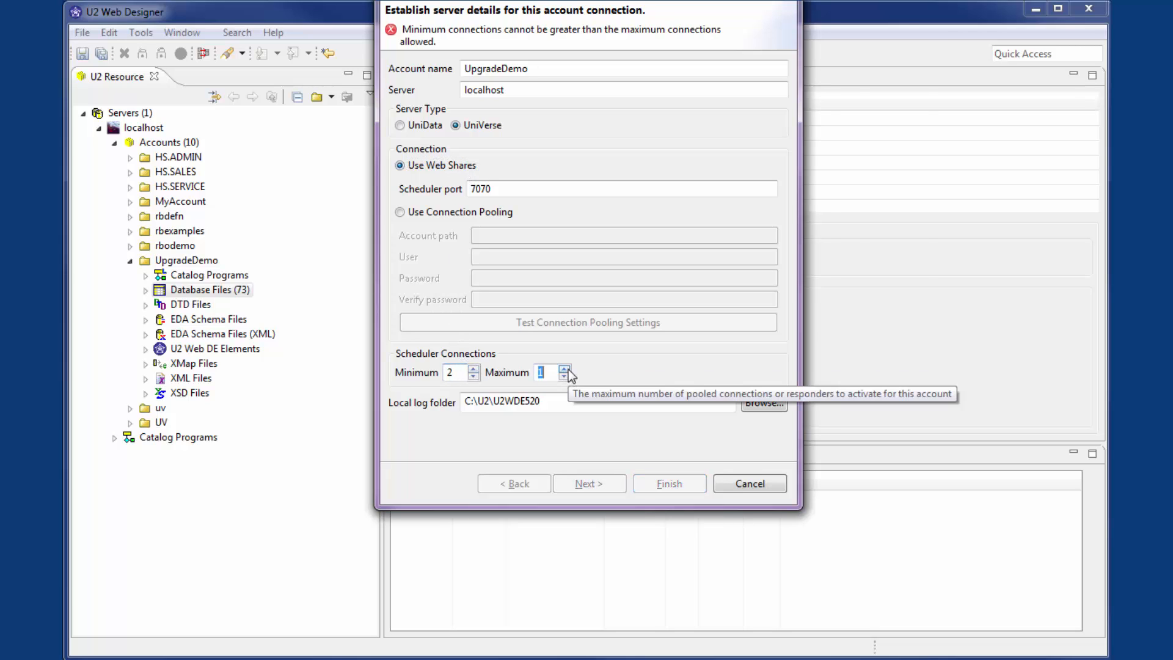
pyautogui.click(564, 369)
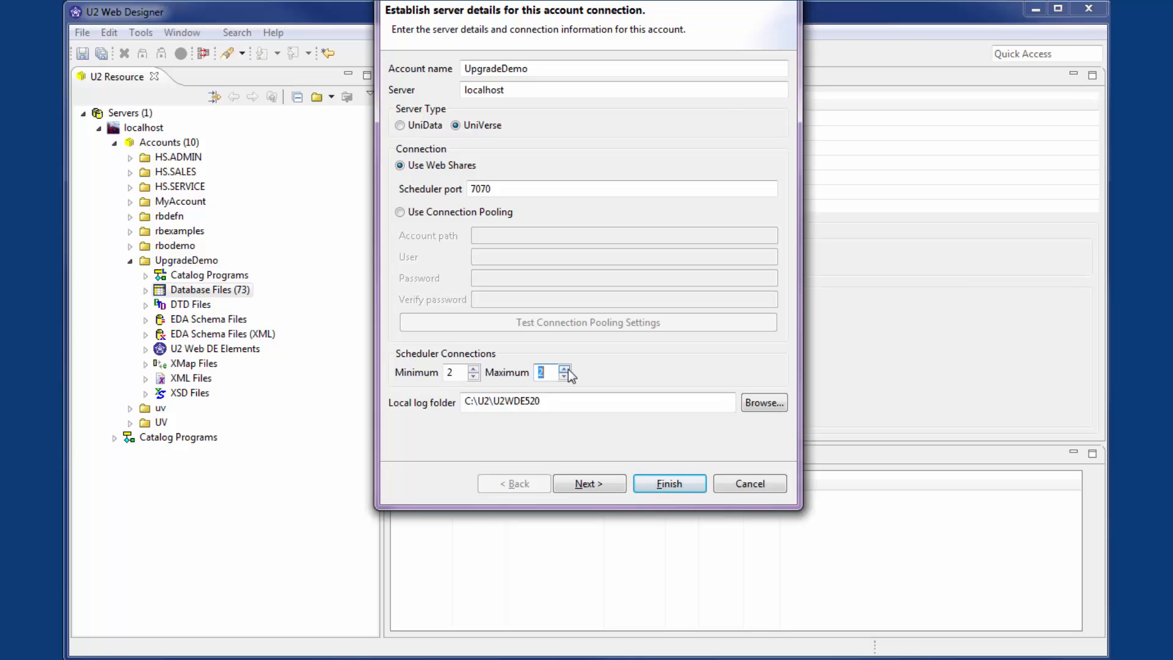
pyautogui.click(666, 486)
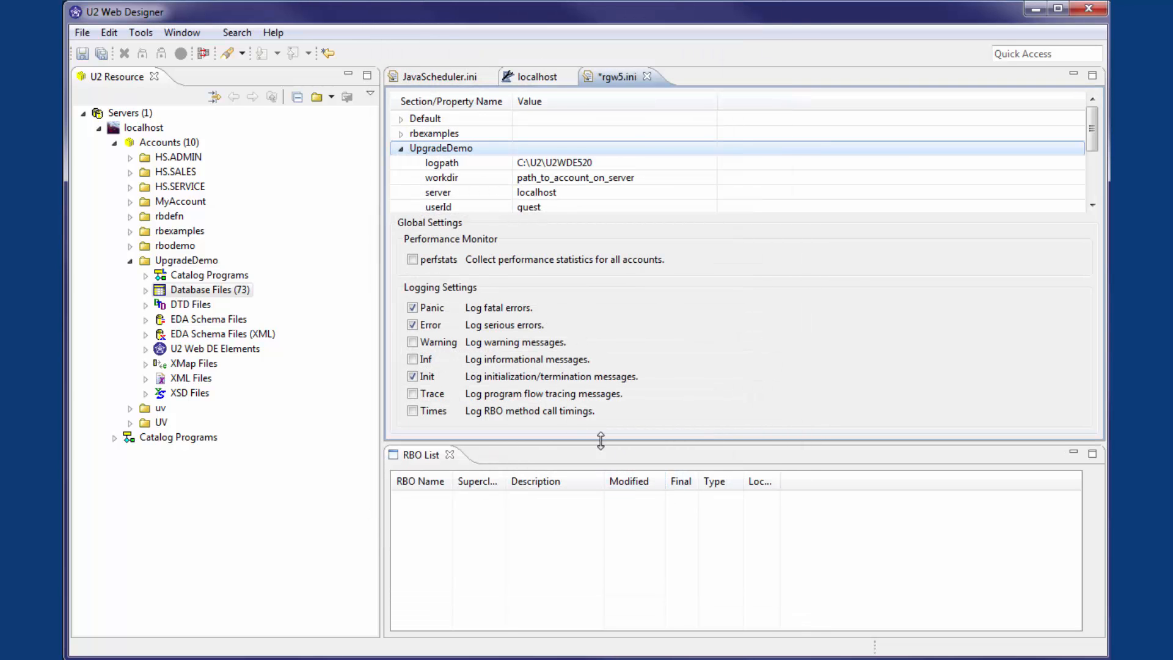
pyautogui.click(82, 53)
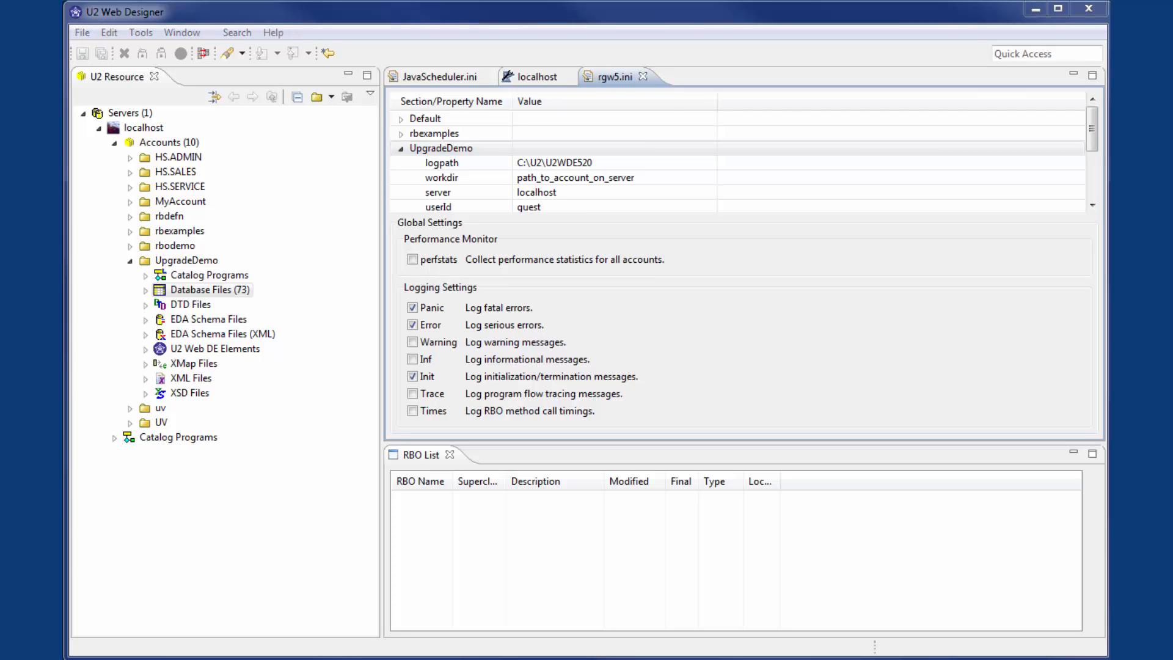
# Step: Switch to IIS Manager and open the advanced settings of the DefaultAppPool application pool
pyautogui.hotkey('alt', 'Tab')
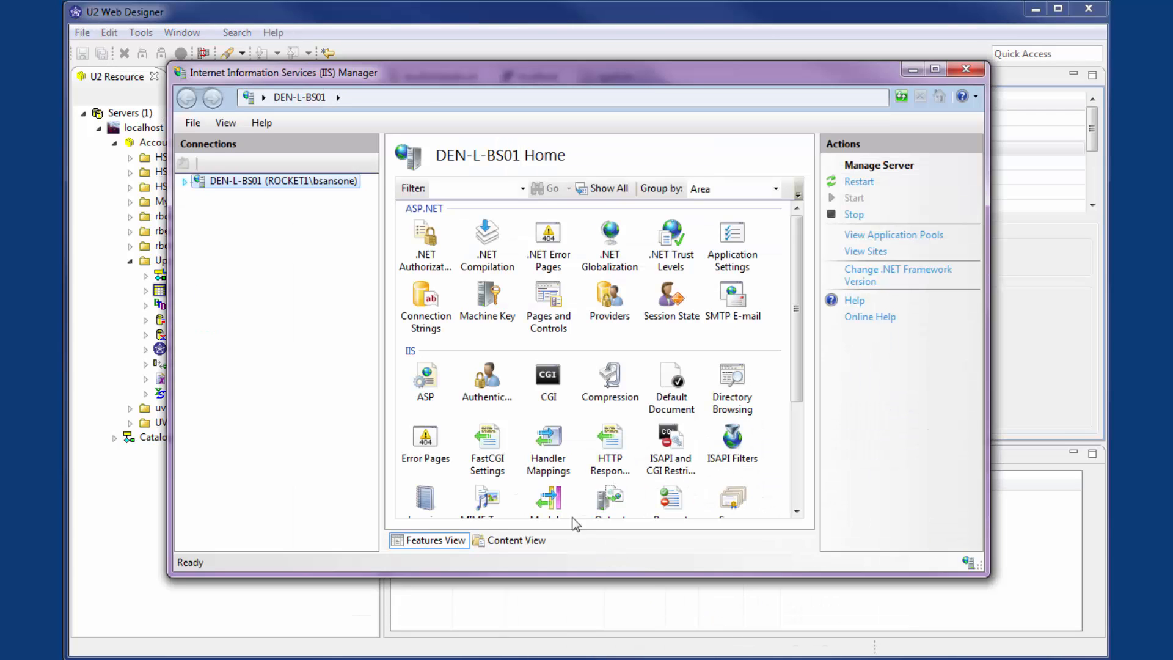
pyautogui.click(186, 181)
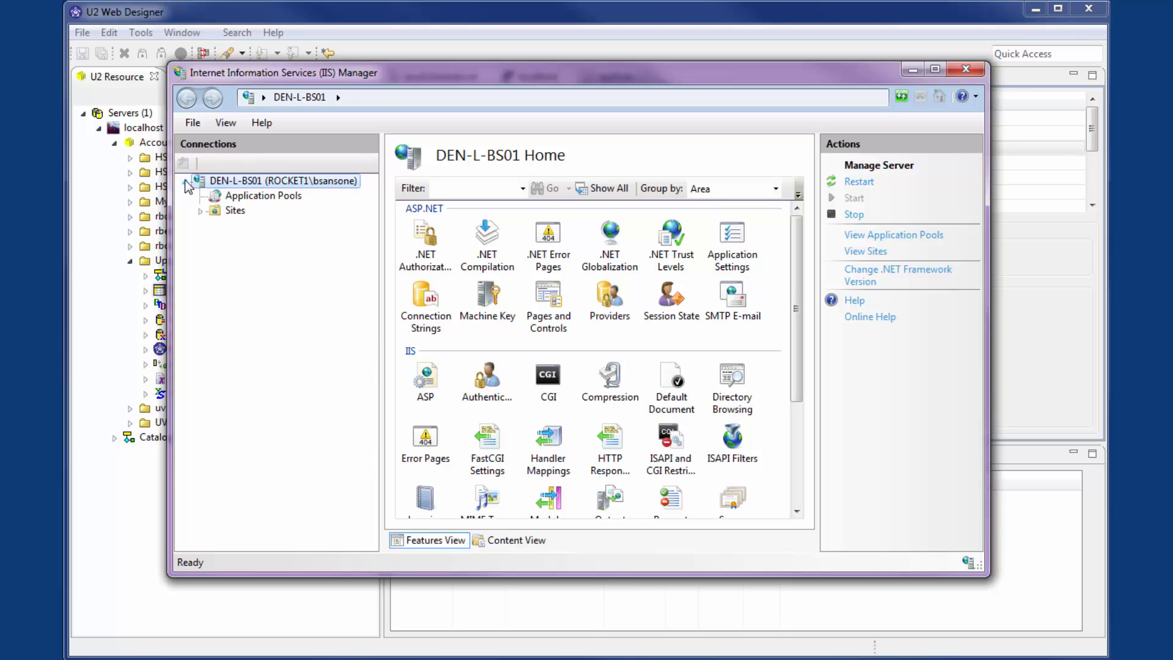
pyautogui.click(235, 195)
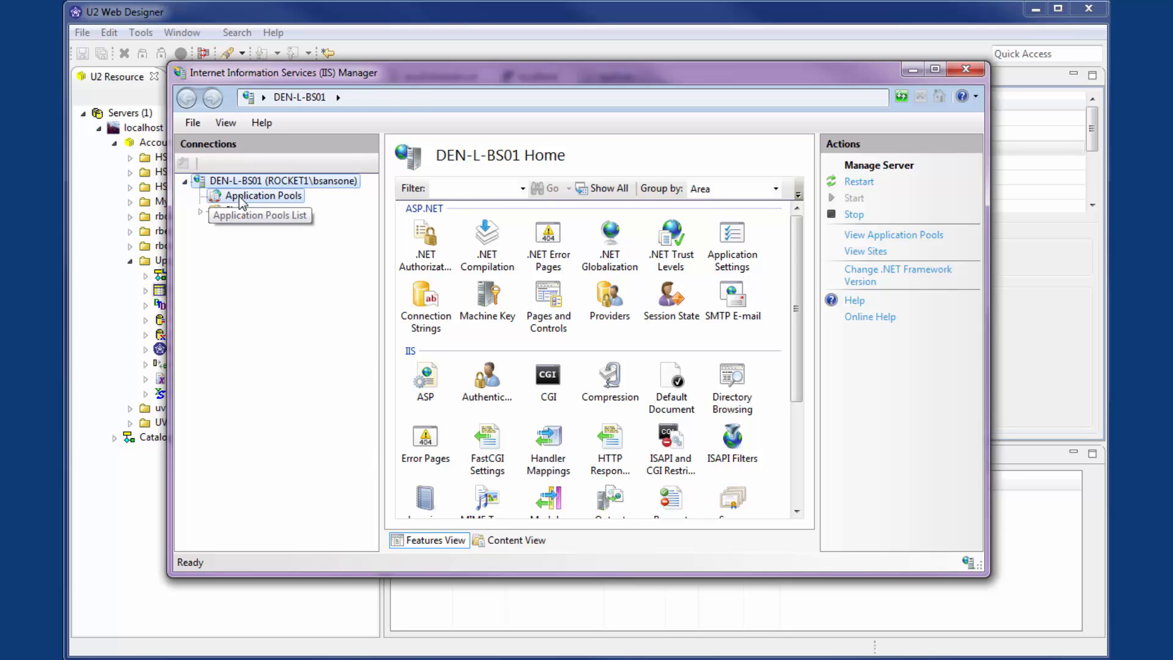
pyautogui.rightClick(424, 321)
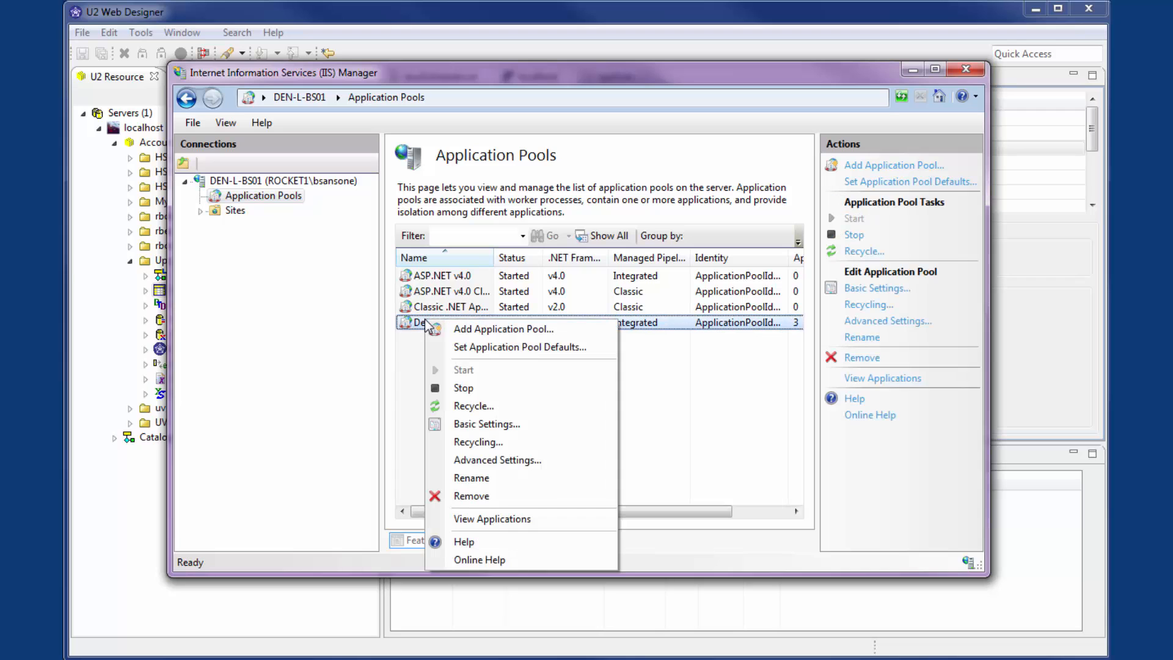
pyautogui.click(479, 460)
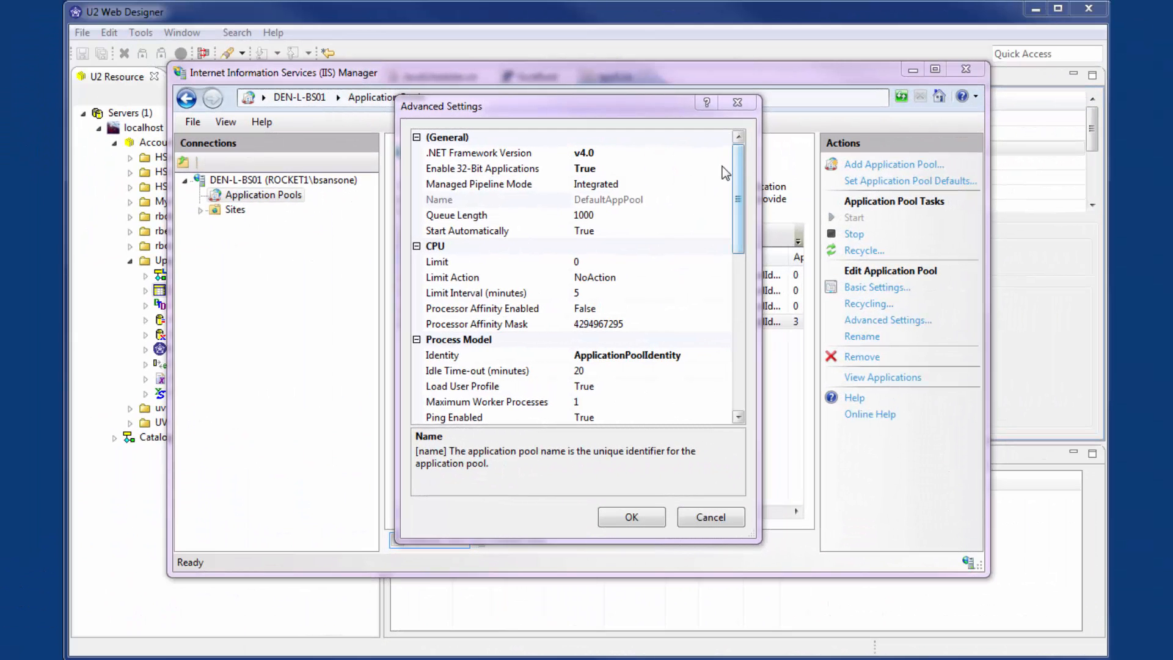
# Step: Choose the Enable 32-Bit Applications value in the advanced settings of DefaultAppPool
pyautogui.click(725, 171)
pyautogui.click(725, 170)
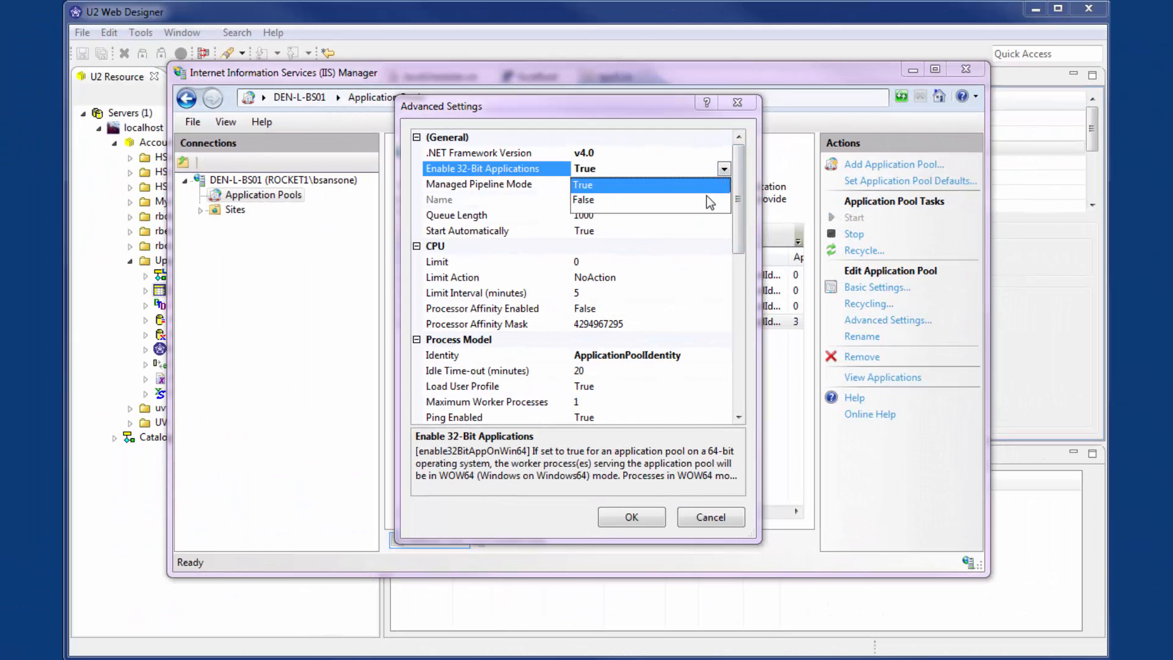
pyautogui.click(632, 201)
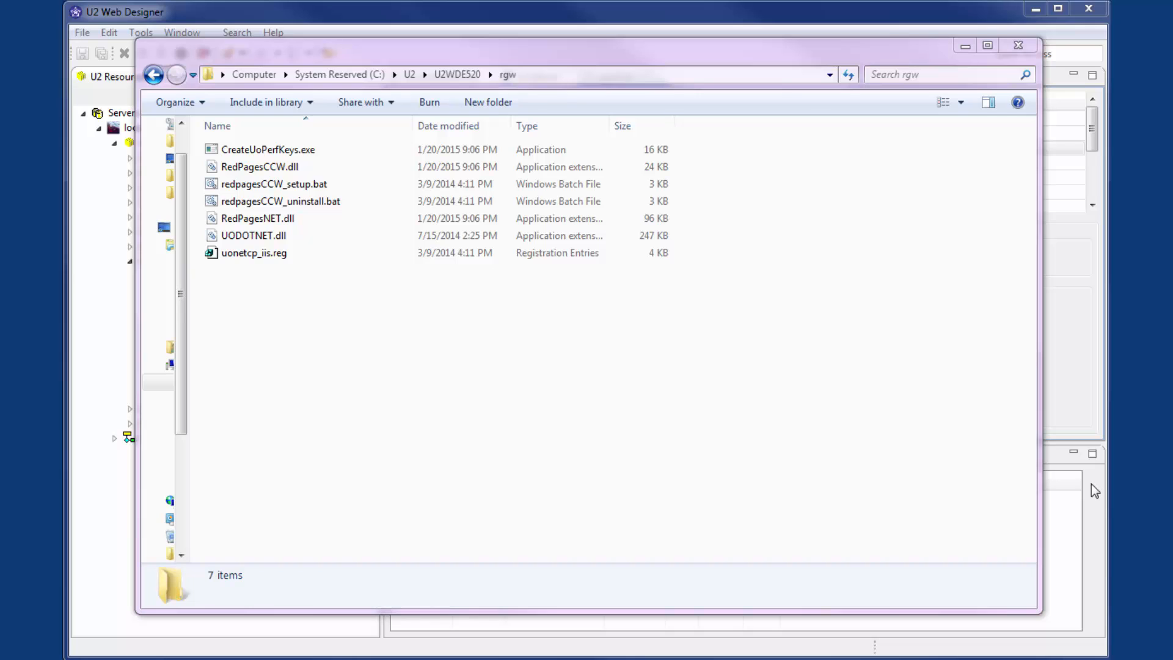
# Step: Make a backup copy of redpagesCCW_setup.bat in the U2WDE520 rgw folder
pyautogui.rightClick(301, 187)
pyautogui.click(372, 565)
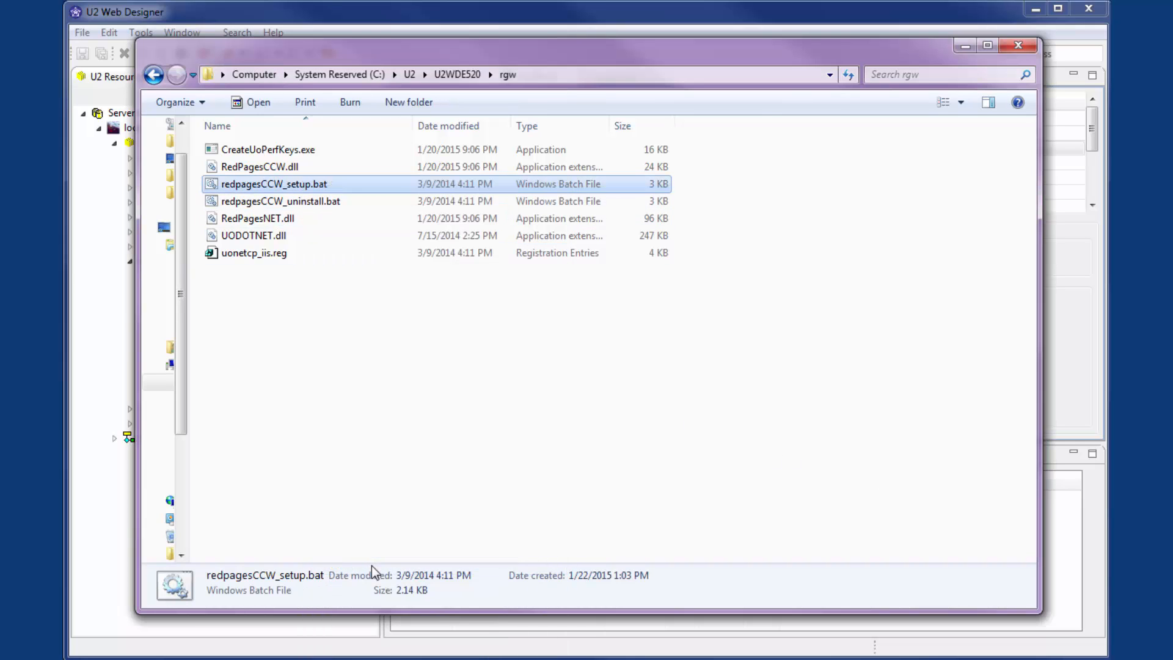
pyautogui.rightClick(350, 484)
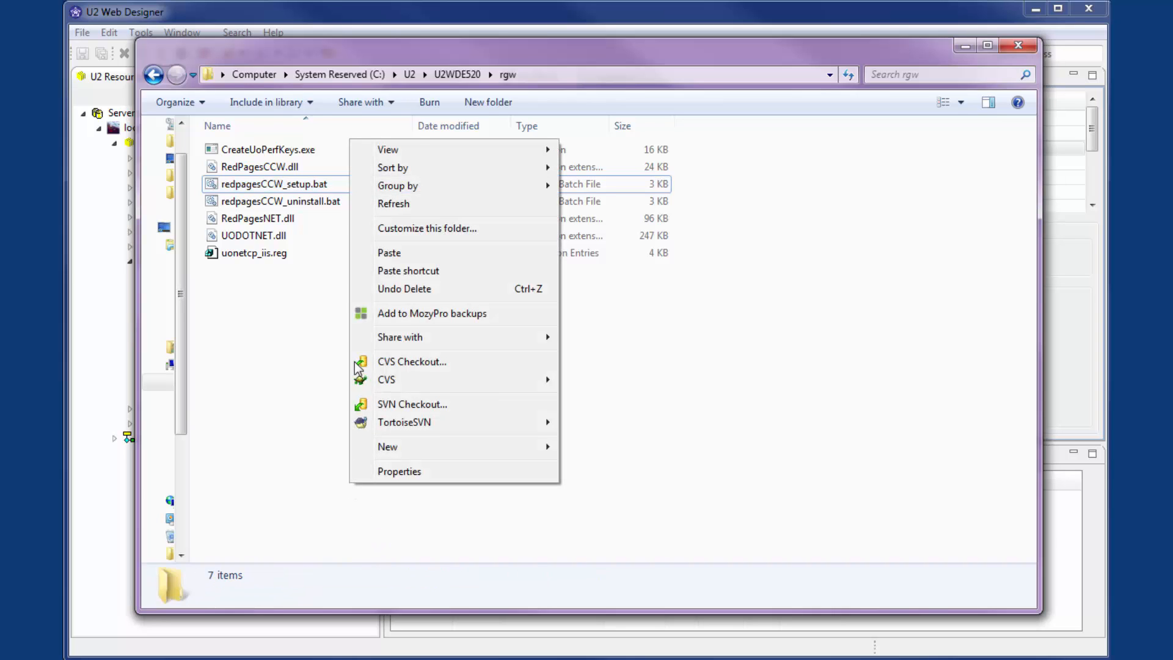
pyautogui.click(366, 251)
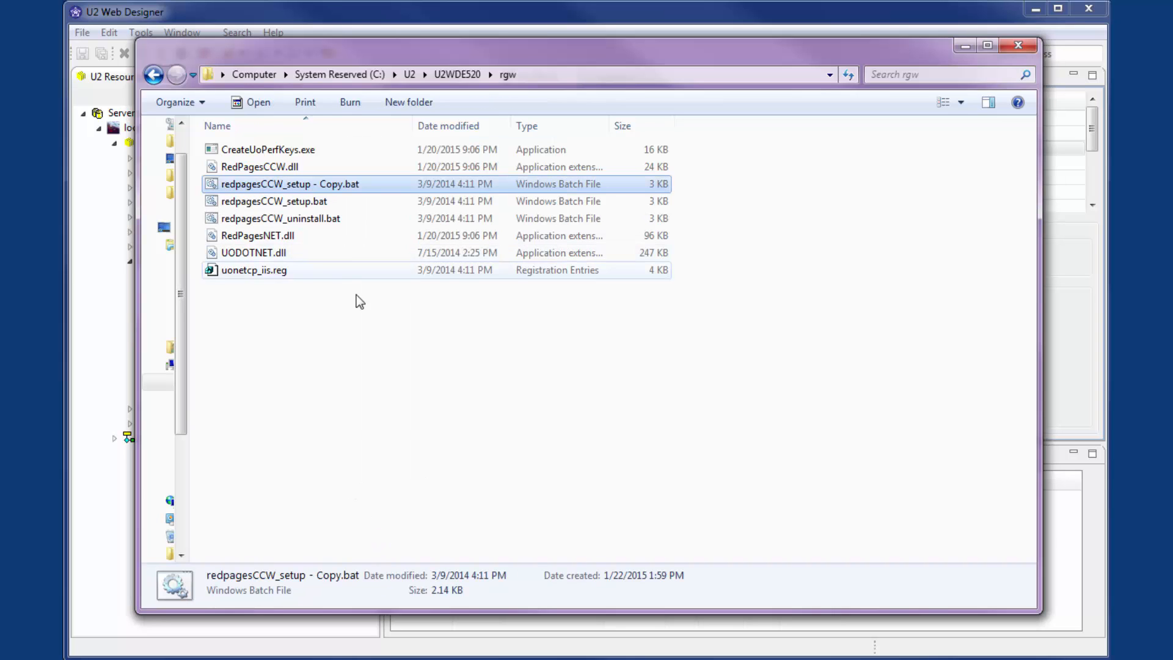
# Step: Open redpagesCCW_setup.bat in Notepad++ and delete the 64-bit framework branch, from "if defined ProgramFiles(x86) (" through ") else ("
pyautogui.rightClick(281, 202)
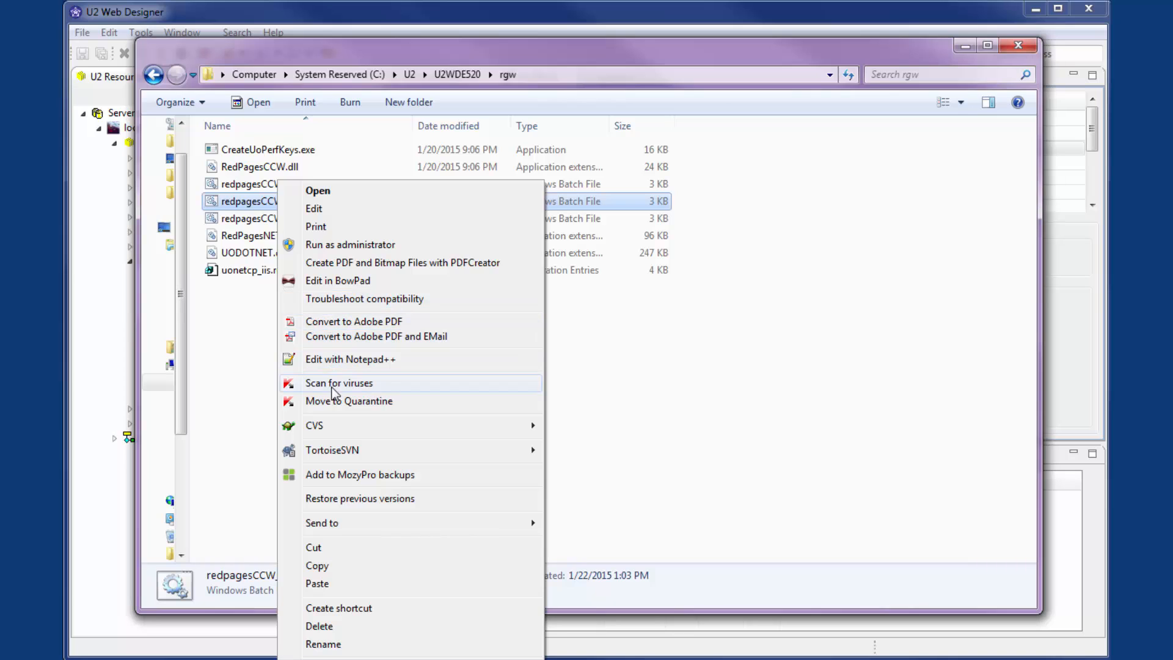
pyautogui.click(331, 361)
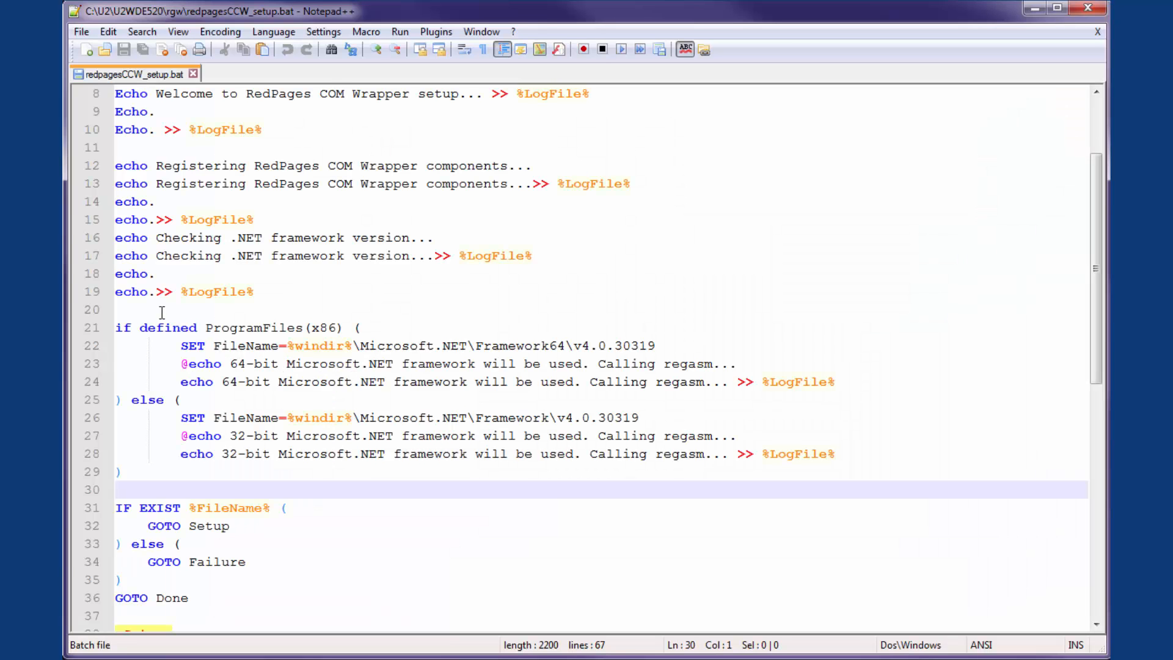
pyautogui.moveTo(162, 309); pyautogui.dragTo(187, 398)
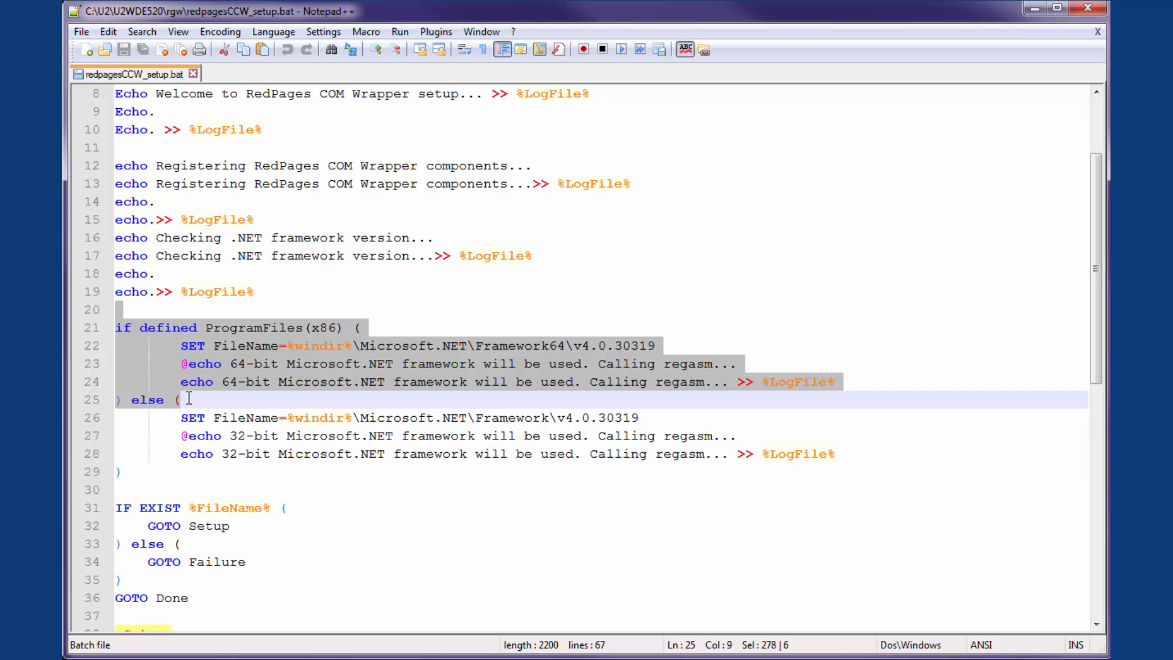
pyautogui.press('Delete')
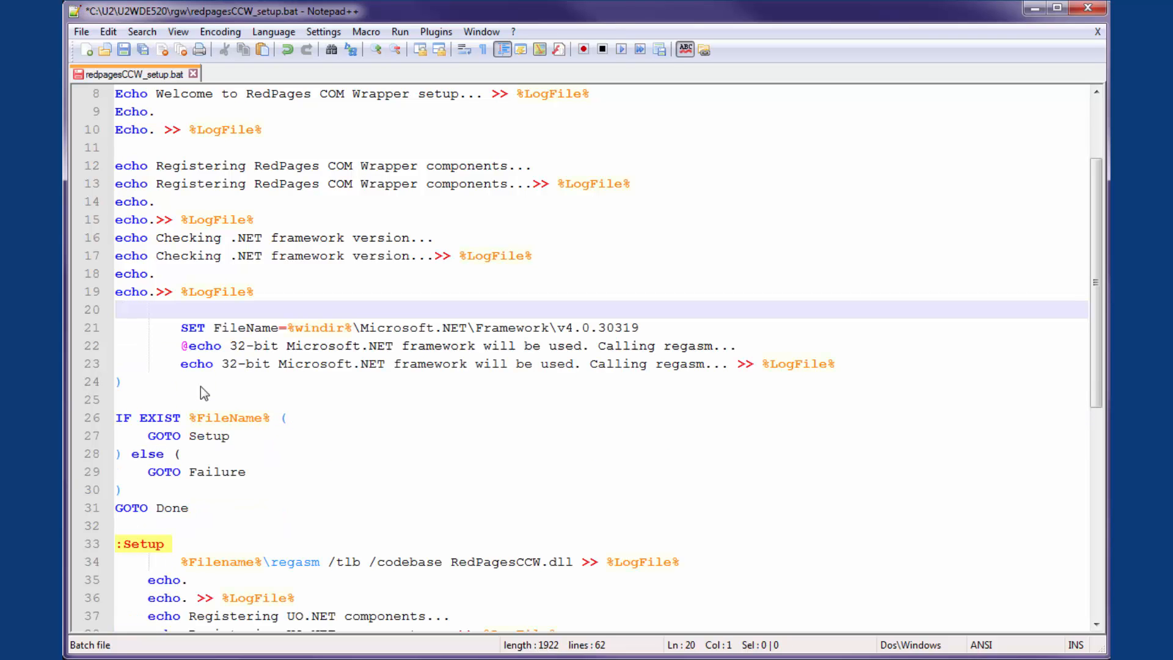
# Step: Remove the leftover closing parenthesis and its line break after the 32-bit framework lines, and save redpagesCCW_setup.bat
pyautogui.click(201, 386)
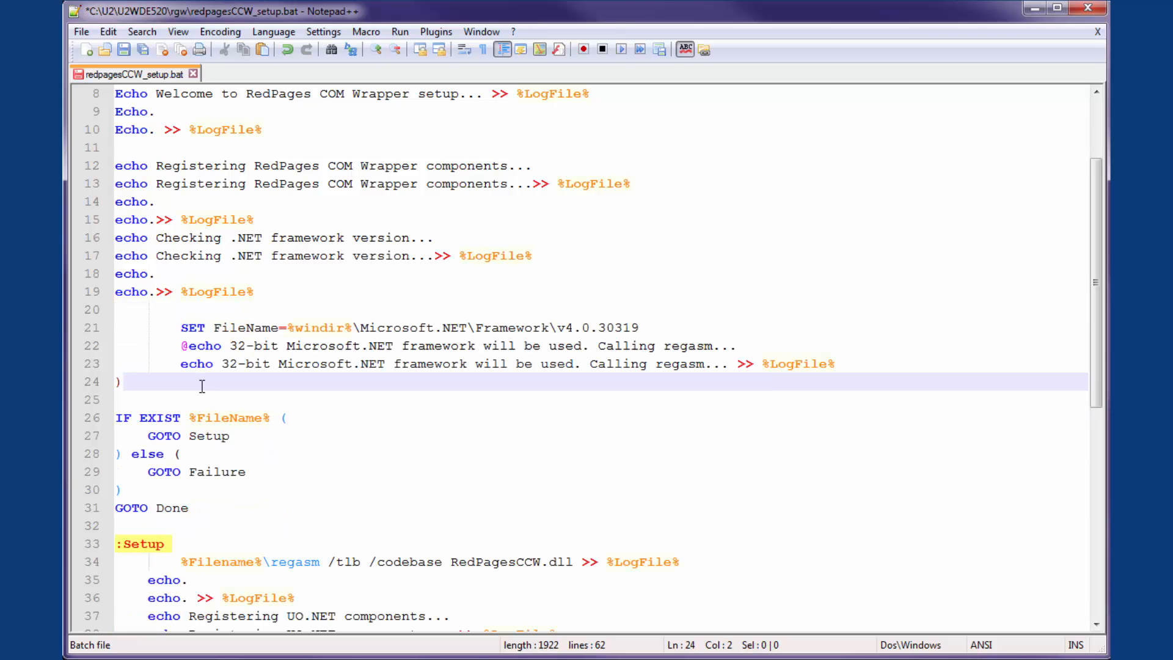
pyautogui.press('BackSpace')
pyautogui.press('Delete')
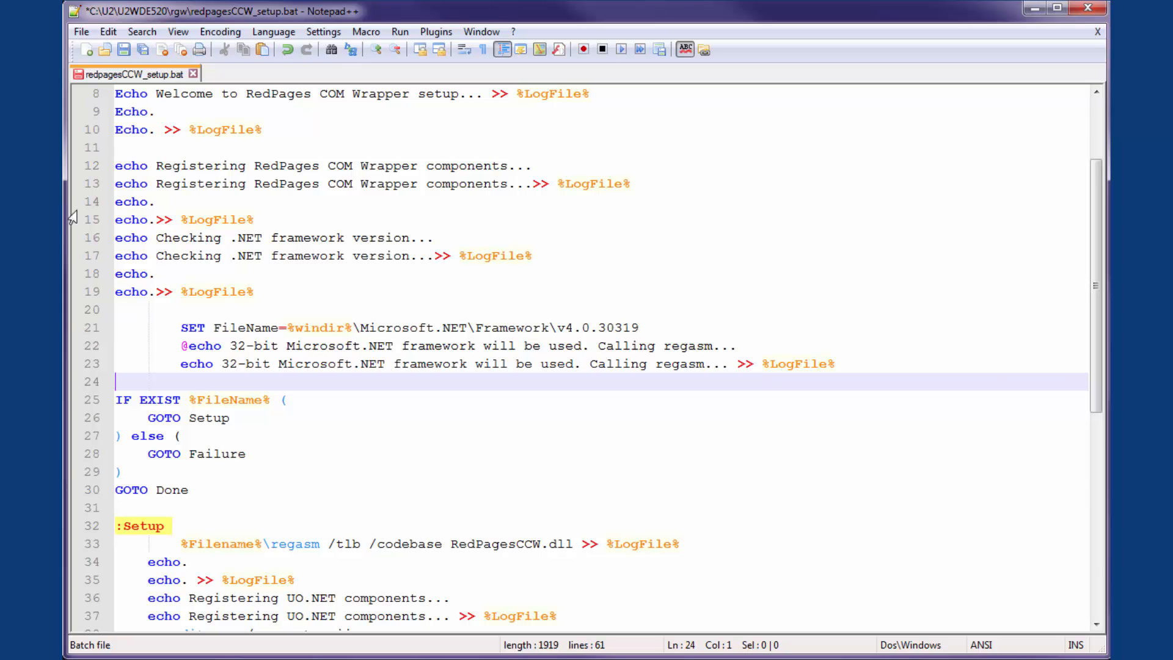
pyautogui.click(123, 49)
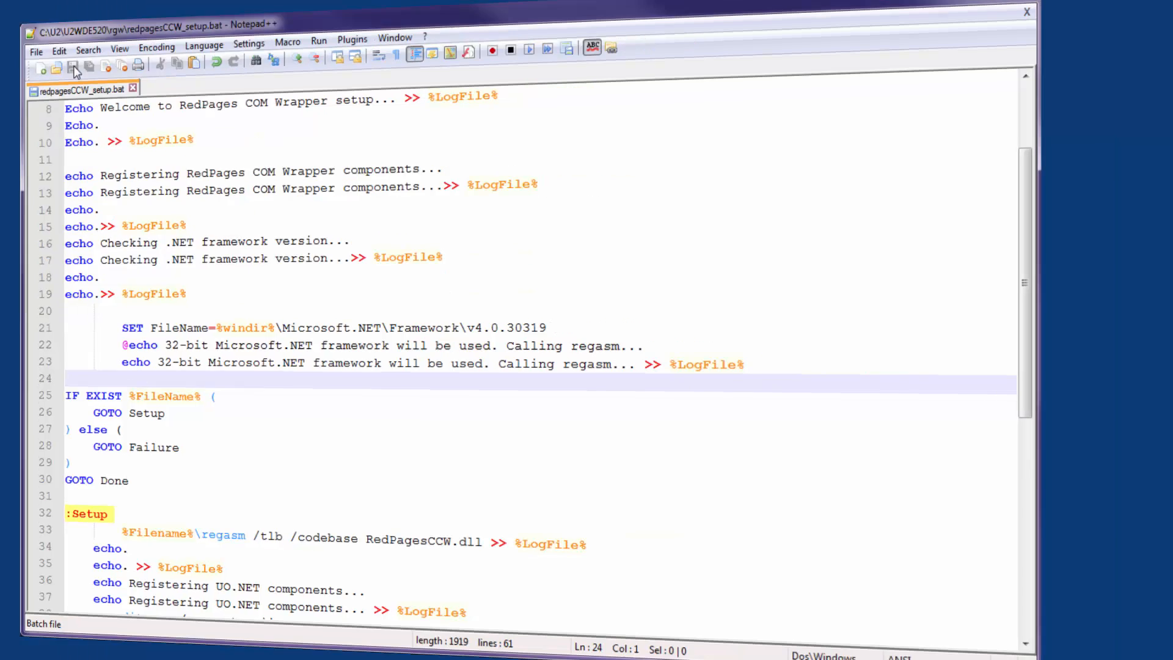
# Step: Run redpagesCCW_setup.bat from the administrator Command Prompt in the rgw folder and allow uonetcp_iis.reg to be added to the registry
pyautogui.write('esCCW')
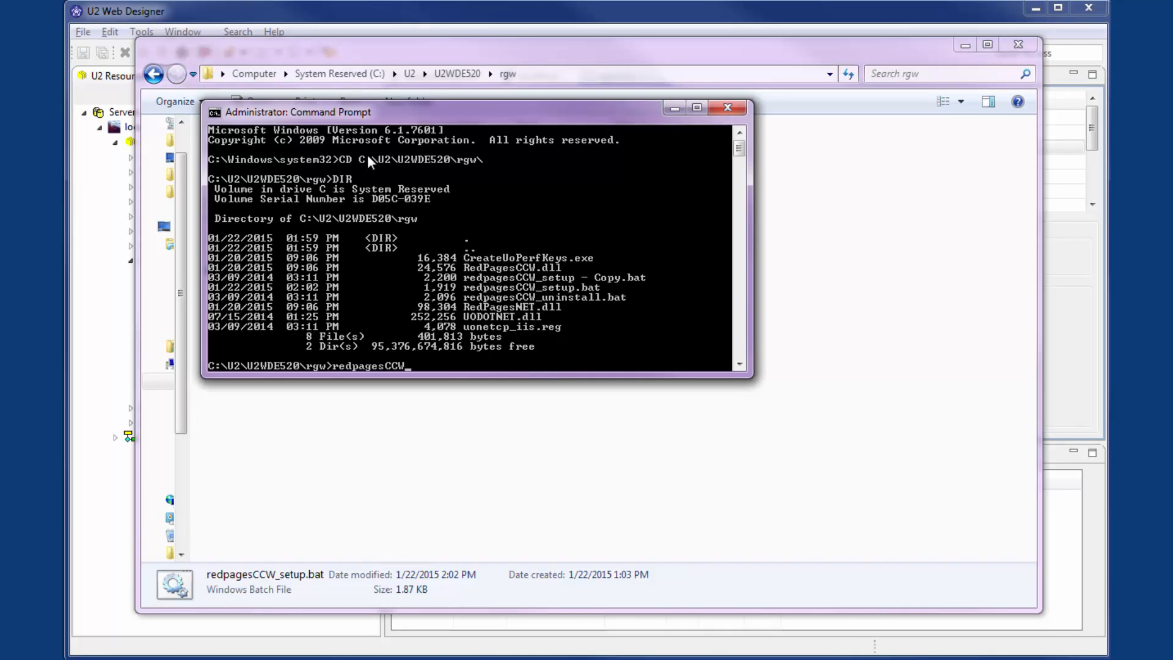
pyautogui.write('_setup.bat')
pyautogui.press('Return')
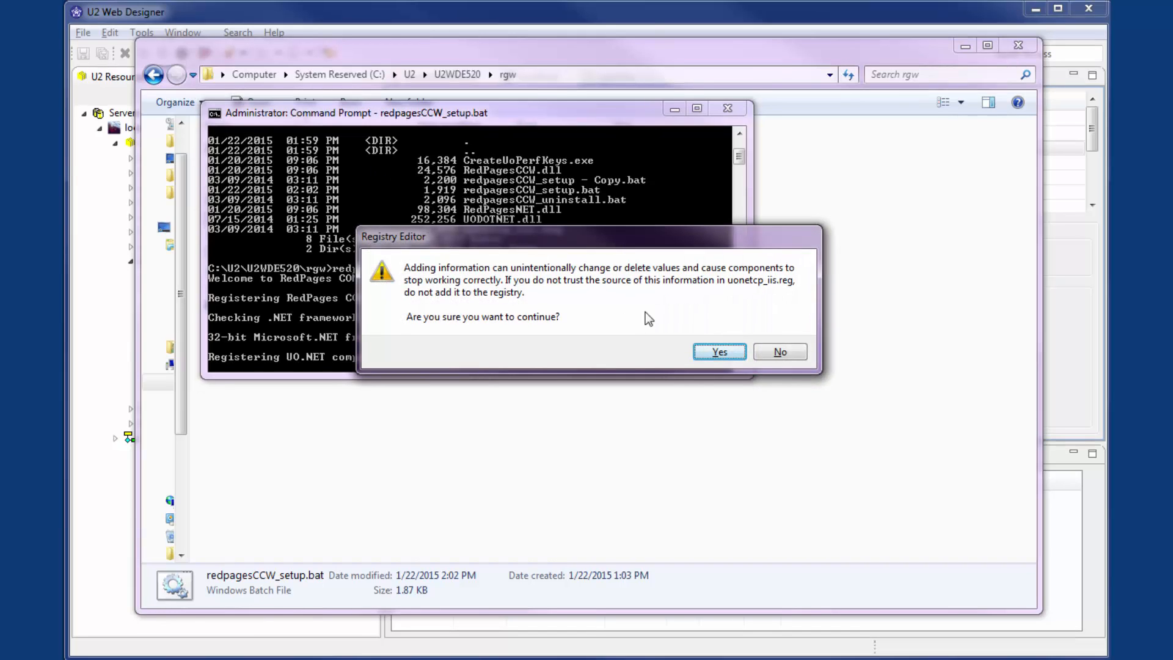
pyautogui.click(711, 353)
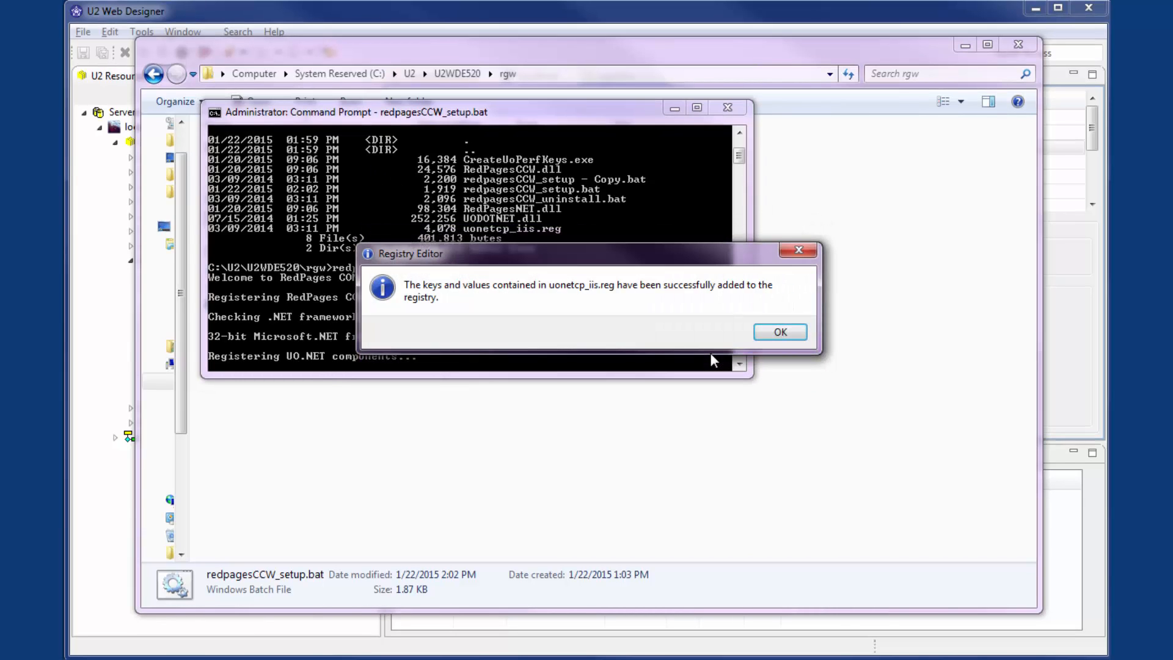
pyautogui.click(777, 332)
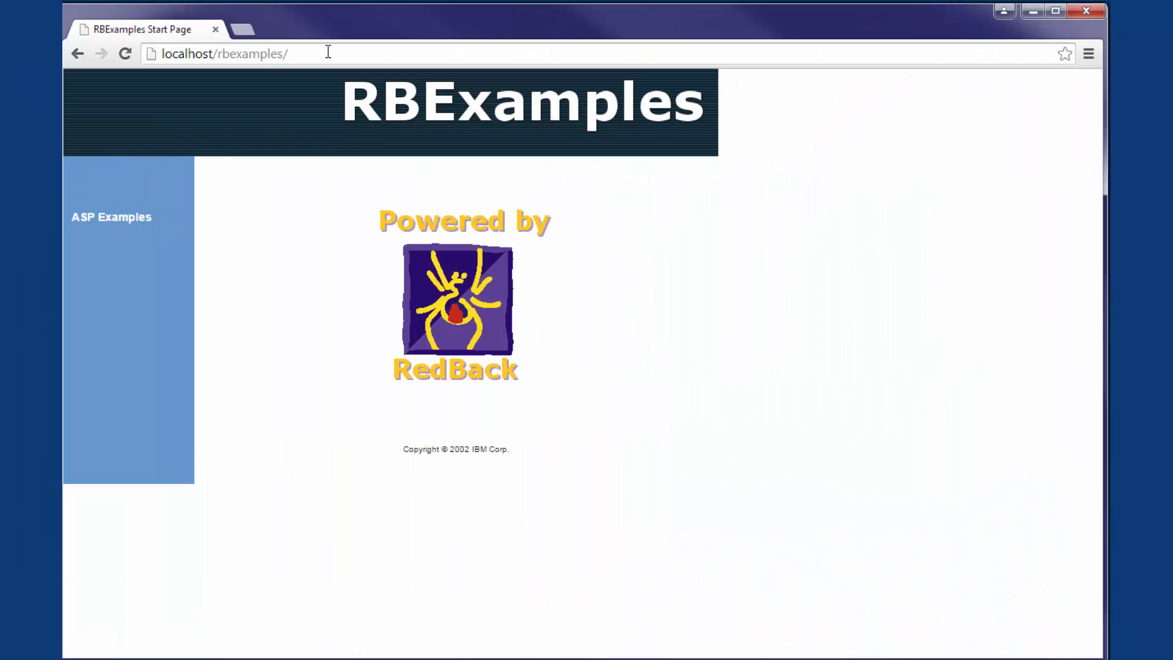
# Step: Open the uObject 1 page of the ASP examples at localhost/rbexamples and load an employee record by entering its employee ID
pyautogui.click(131, 219)
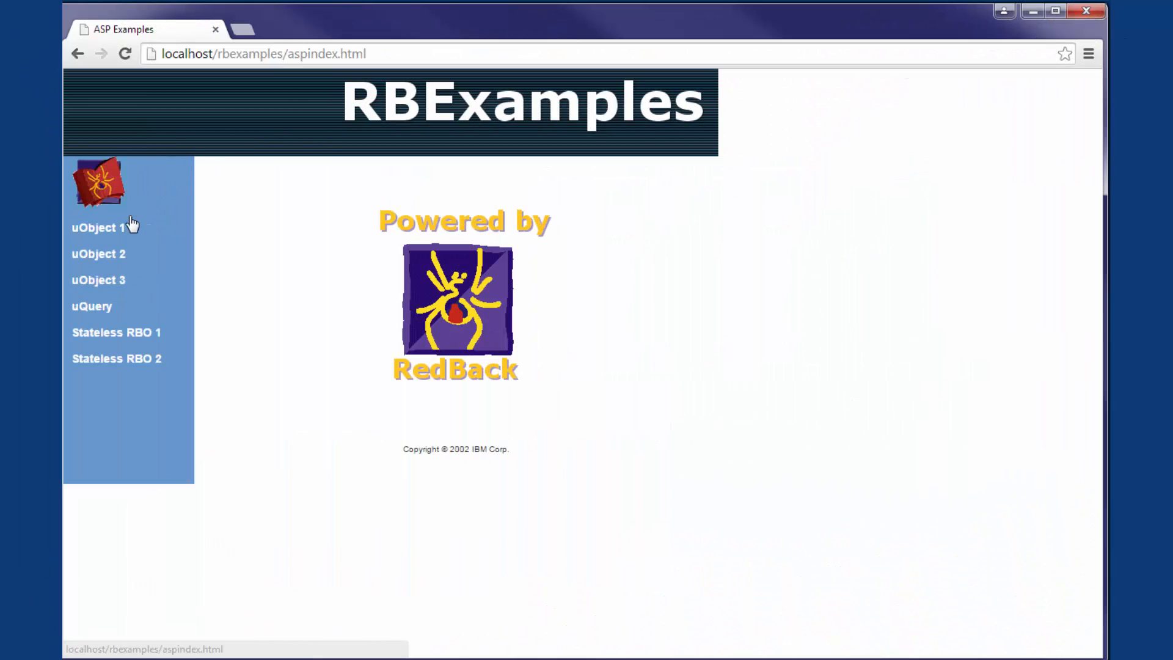
pyautogui.click(125, 235)
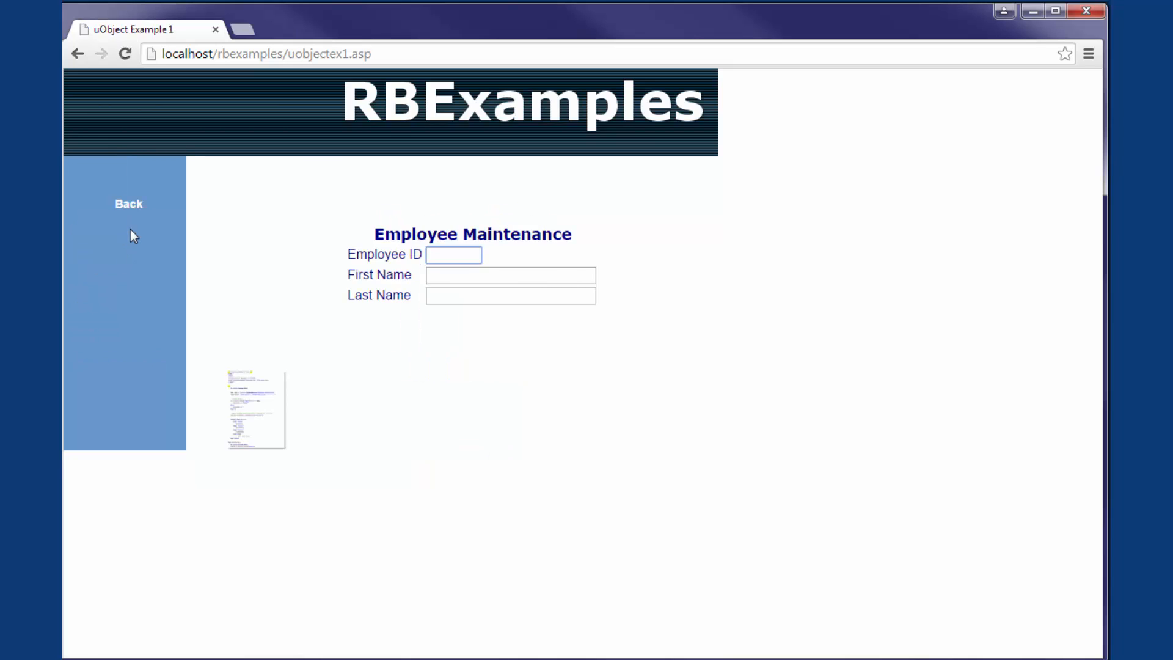
pyautogui.write('1001')
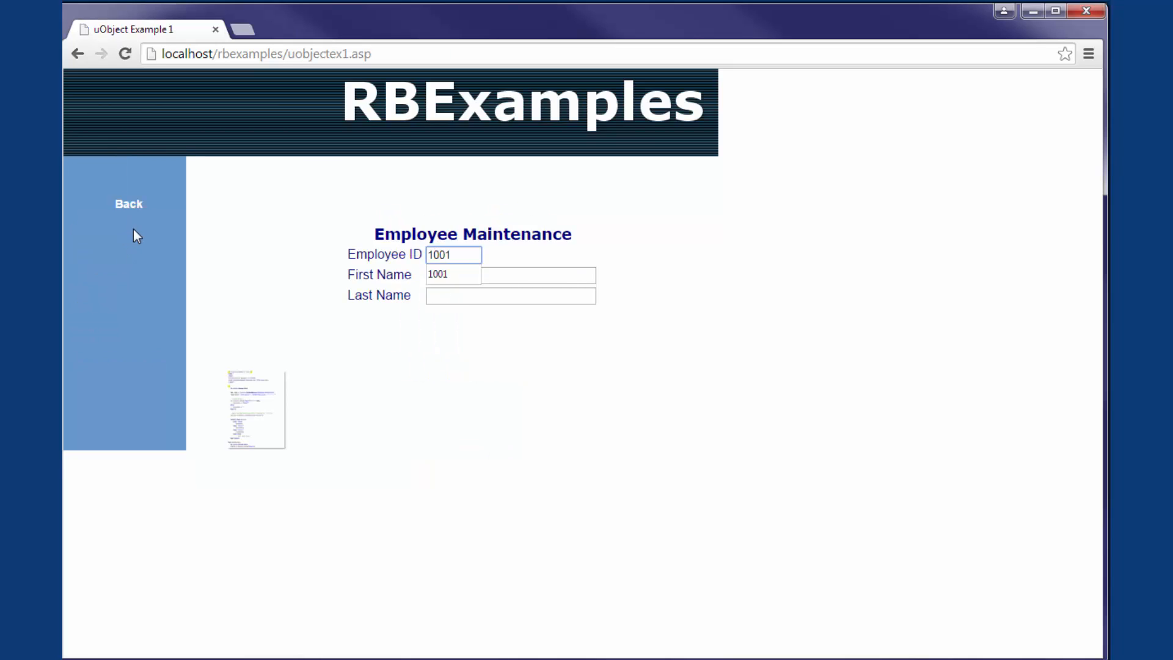
pyautogui.press('Tab')
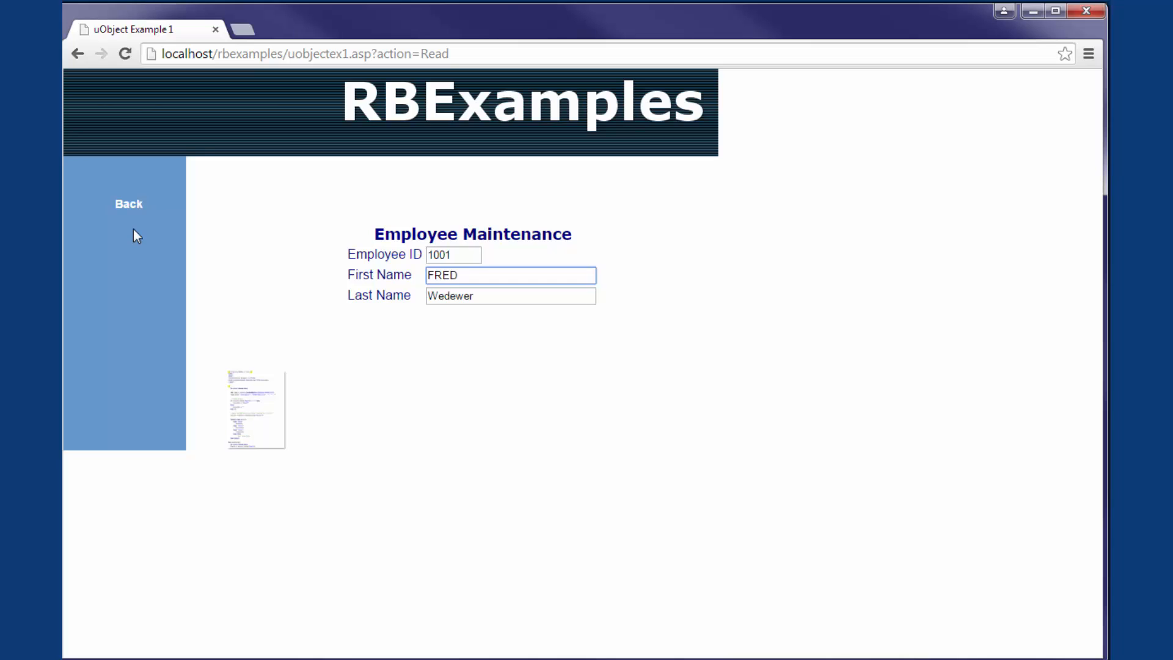
# Step: Load another record on the Employee Maintenance page by choosing a different suggested employee ID
pyautogui.click(452, 255)
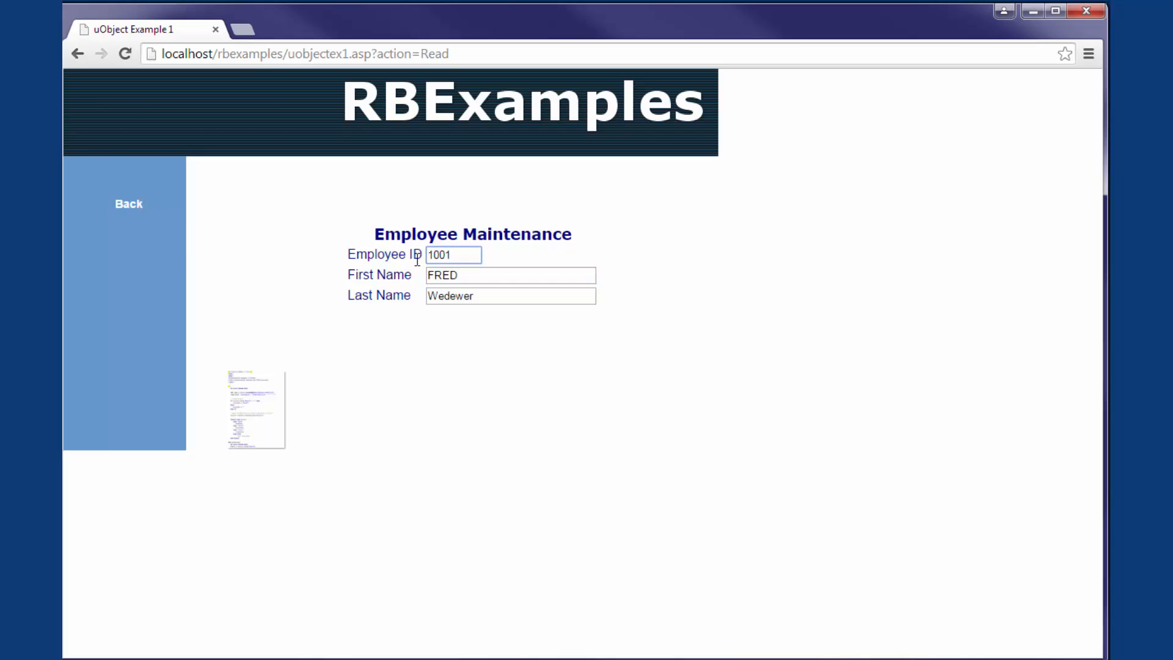
pyautogui.press('Down')
pyautogui.press('Down')
pyautogui.press('Down')
pyautogui.press('Return')
pyautogui.press('Tab')
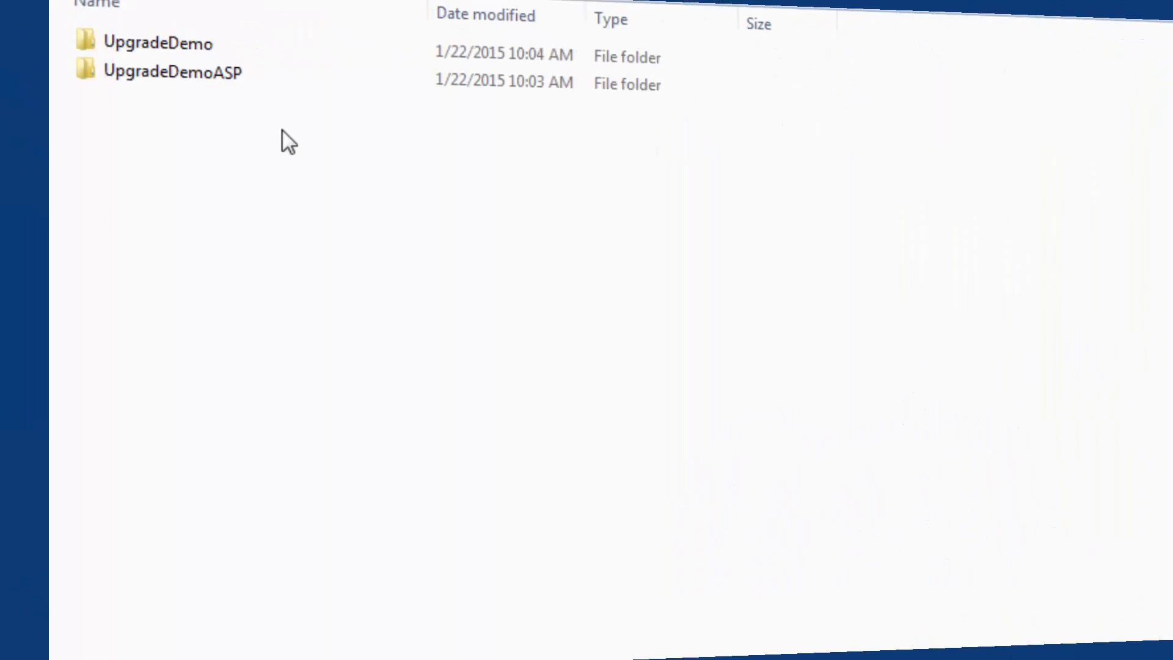
# Step: Look inside the UpgradeDemo folder, and open uobjectex1.asp from the UpgradeDemoASP folder for editing in Notepad++
pyautogui.doubleClick(136, 57)
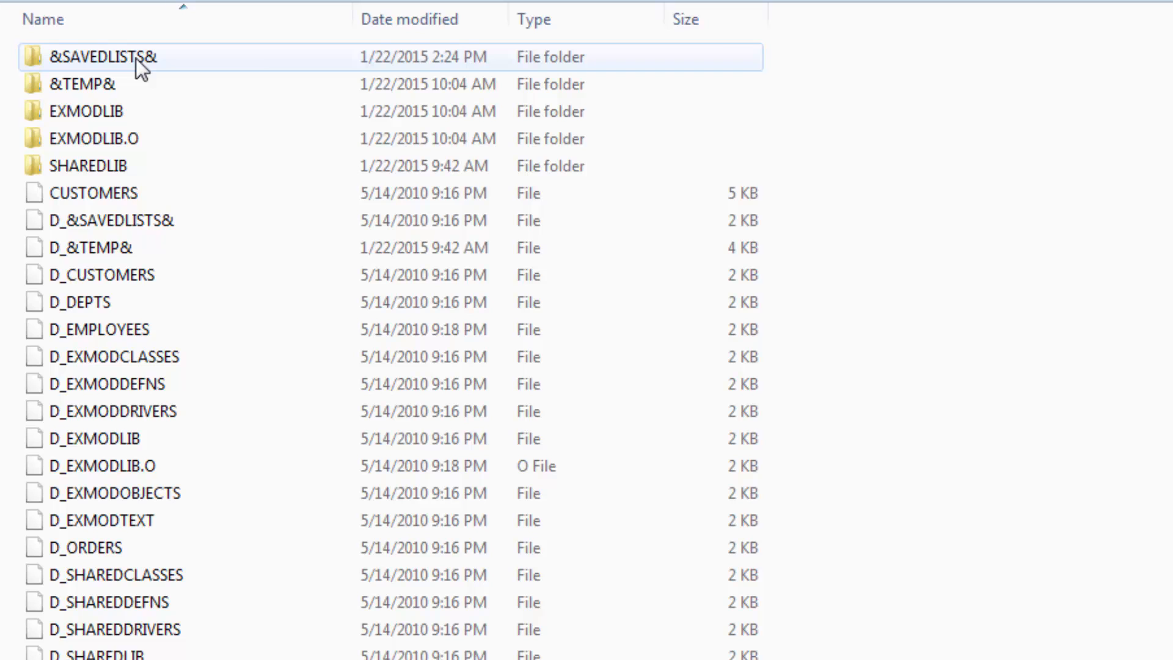
pyautogui.press('BackSpace')
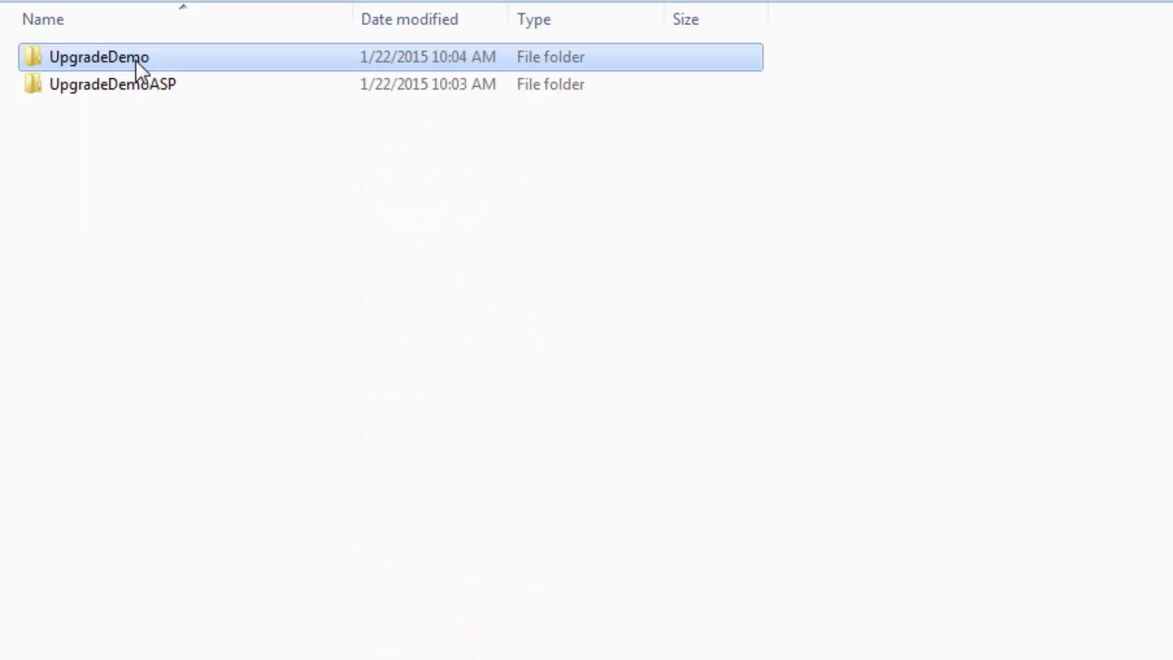
pyautogui.doubleClick(147, 84)
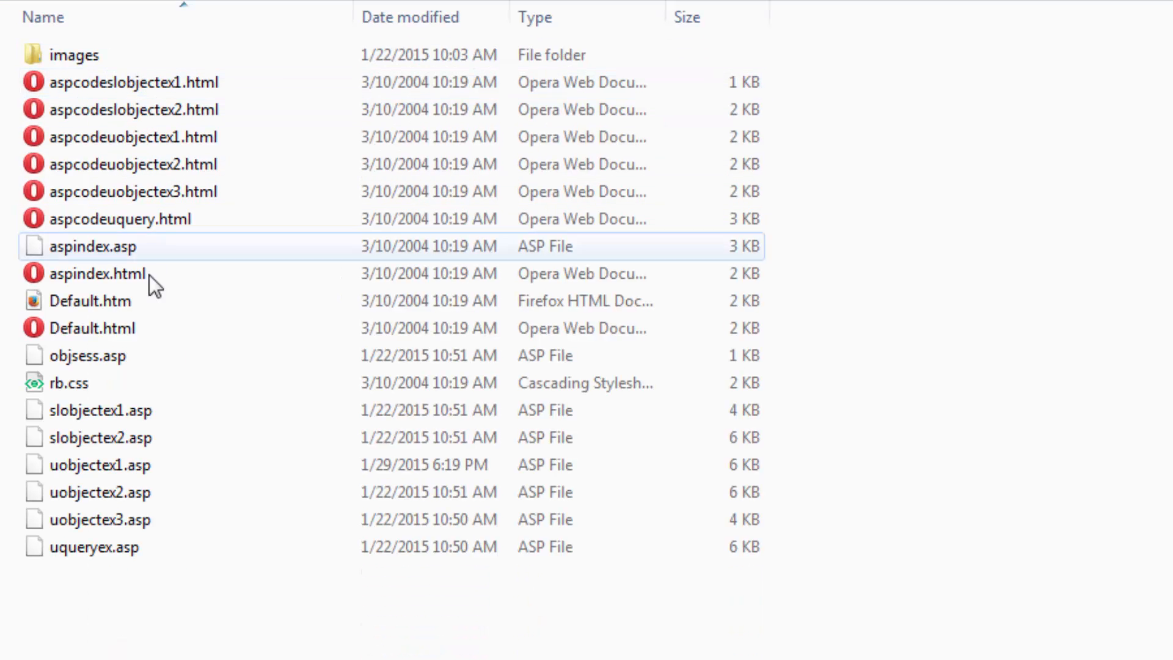
pyautogui.rightClick(138, 467)
pyautogui.click(200, 422)
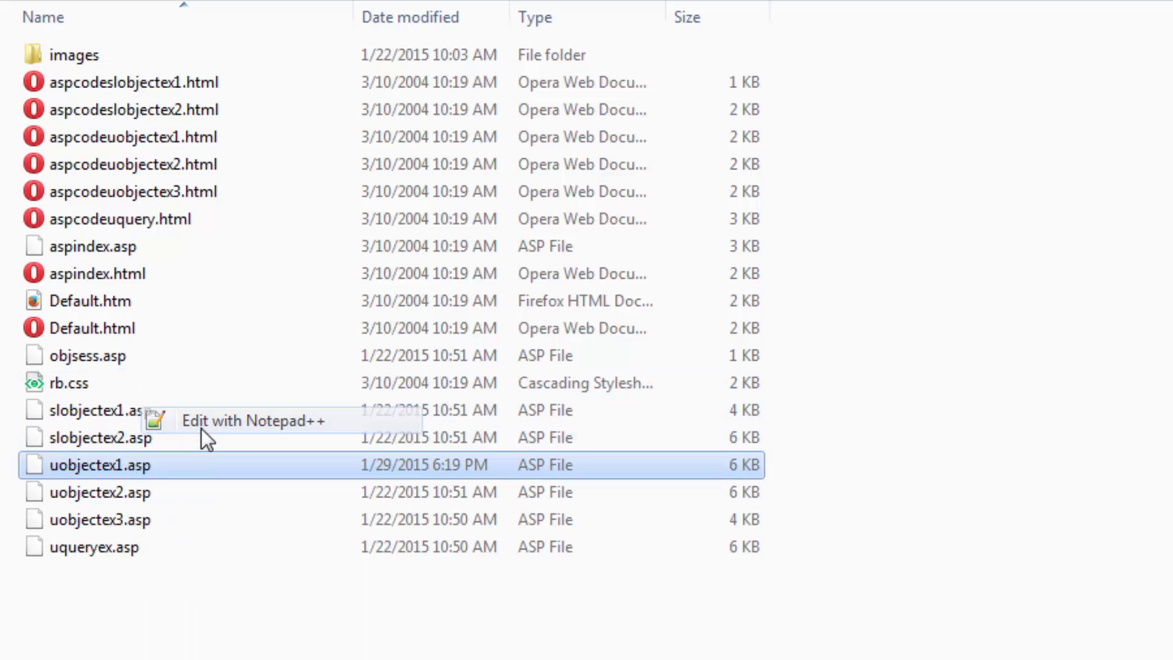